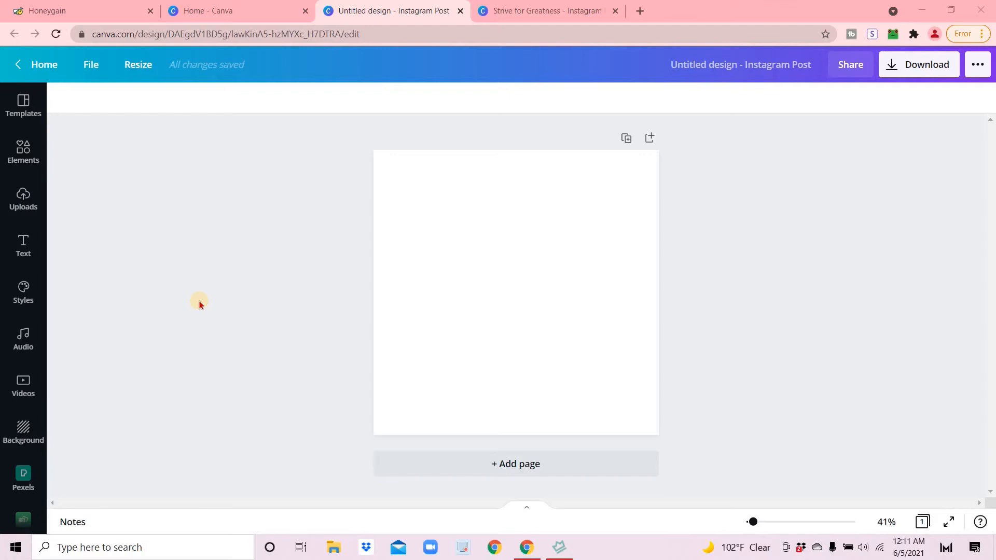
Examine the wavy, straight and curved text on the three pages of the Strive for Greatness design
{"action": "left_click", "coordinate": [540, 14]}
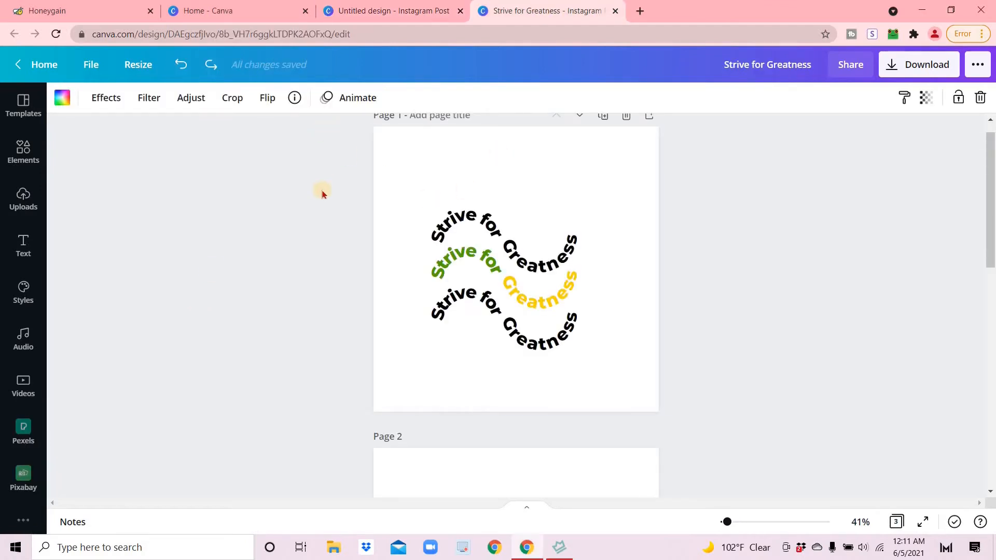
{"action": "left_click", "coordinate": [442, 264]}
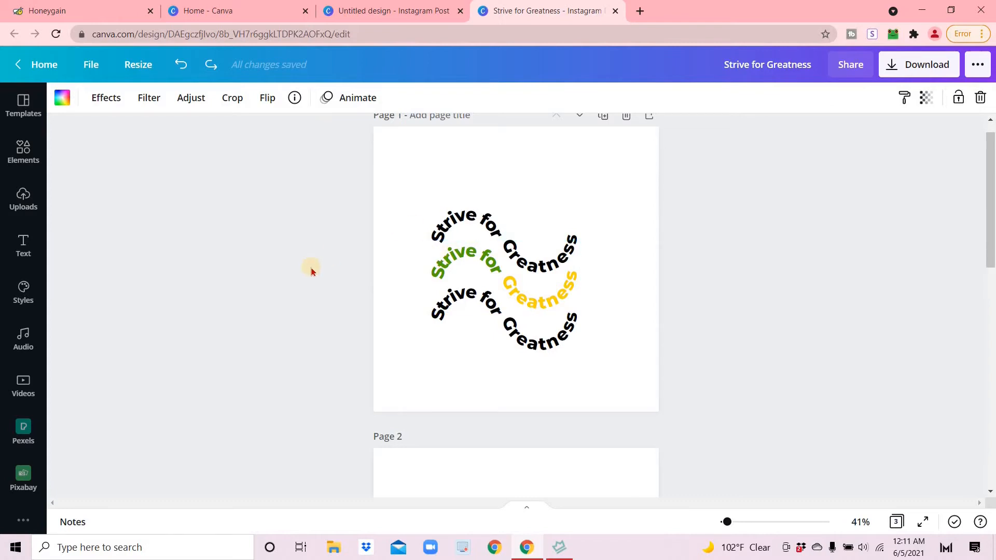
{"action": "scroll", "coordinate": [311, 267], "scroll_direction": "down", "scroll_amount": 8}
{"action": "scroll", "coordinate": [312, 272], "scroll_direction": "down", "scroll_amount": 3}
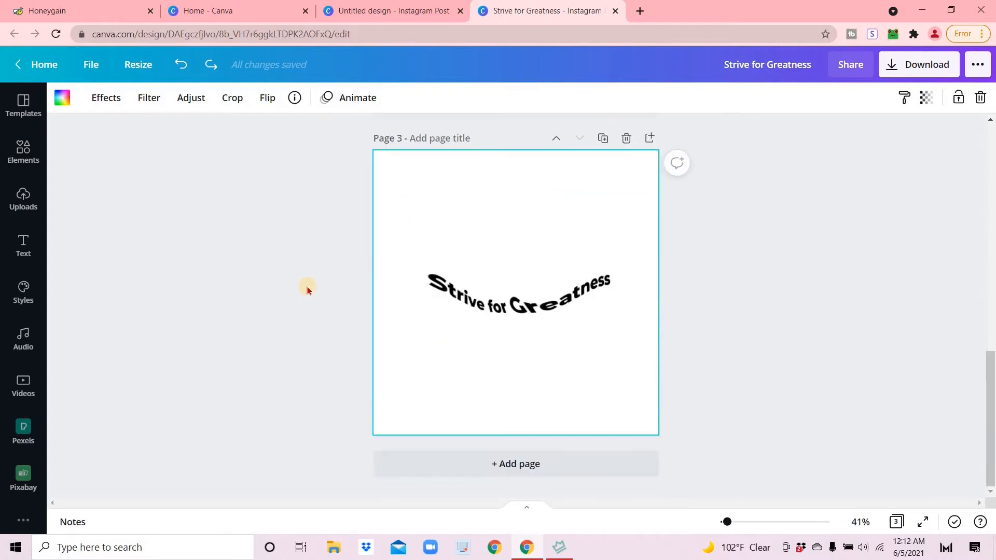
{"action": "scroll", "coordinate": [307, 290], "scroll_direction": "up", "scroll_amount": 10}
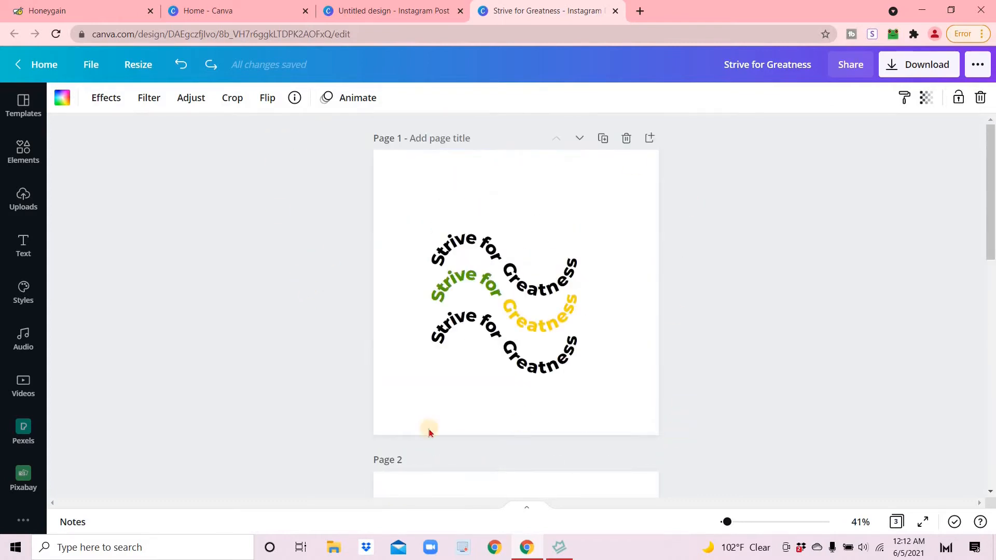
{"action": "scroll", "coordinate": [292, 233], "scroll_direction": "down", "scroll_amount": 7}
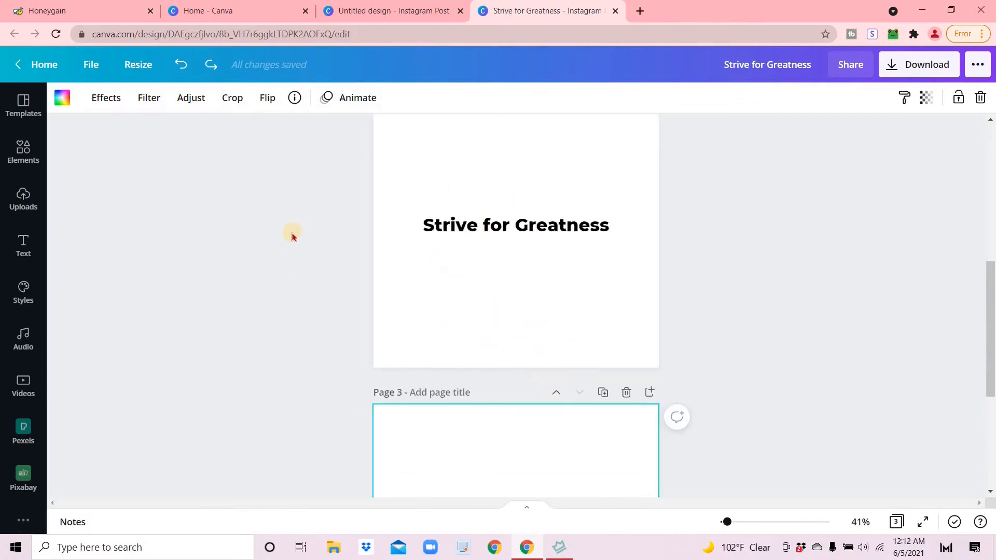
{"action": "scroll", "coordinate": [276, 384], "scroll_direction": "down", "scroll_amount": 5}
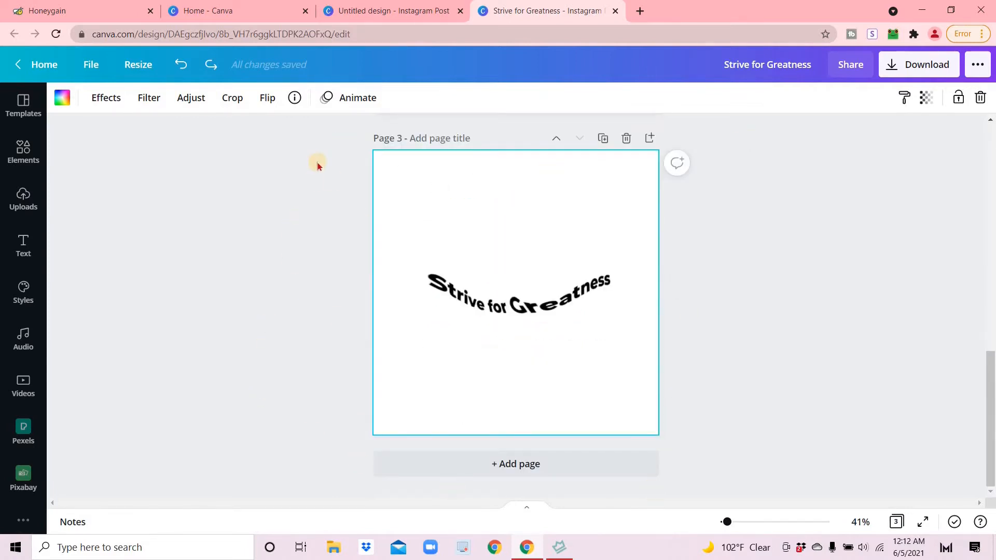
{"action": "scroll", "coordinate": [335, 237], "scroll_direction": "up", "scroll_amount": 12}
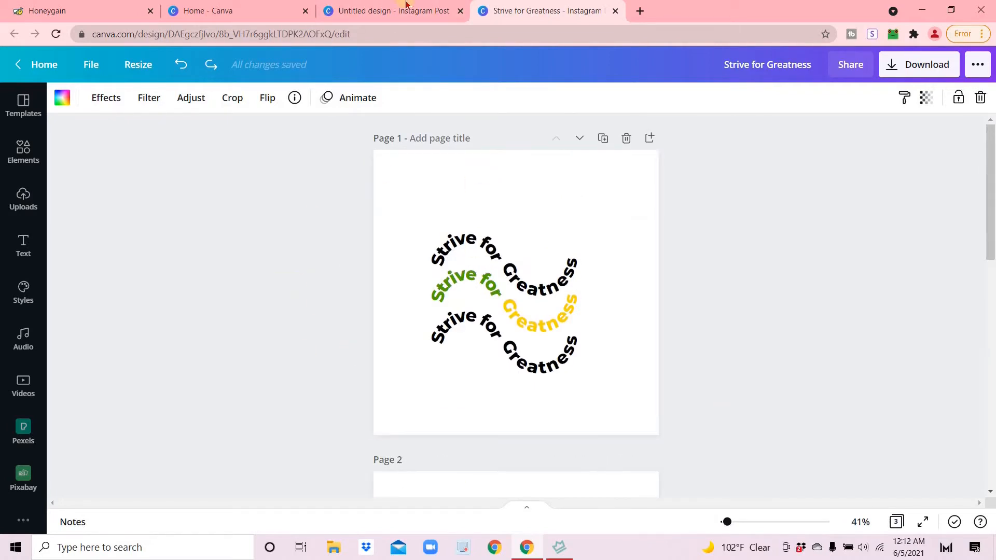
Return to the blank untitled Instagram post, add a text box and set its font size to 50
{"action": "left_click", "coordinate": [370, 7]}
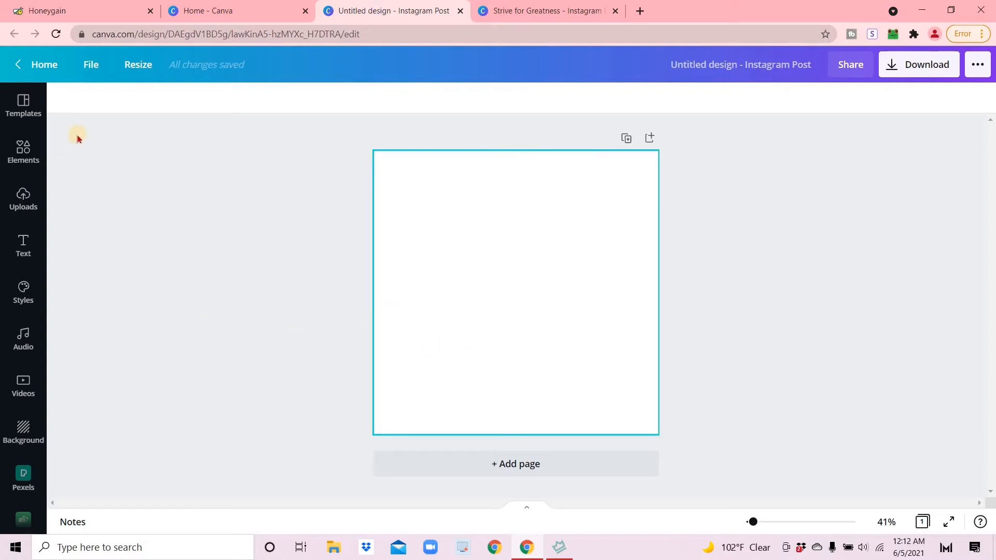
{"action": "left_click", "coordinate": [22, 250]}
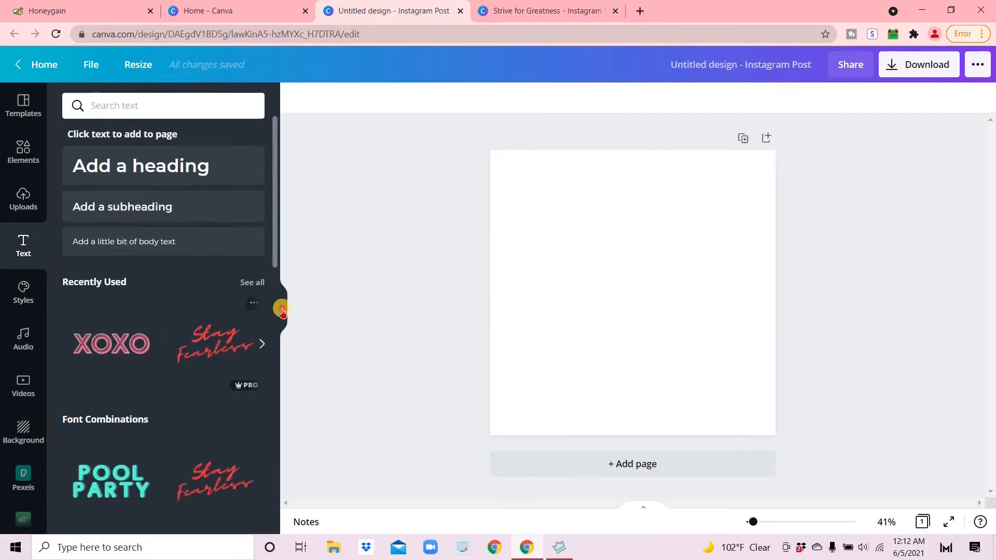
{"action": "left_click", "coordinate": [281, 310]}
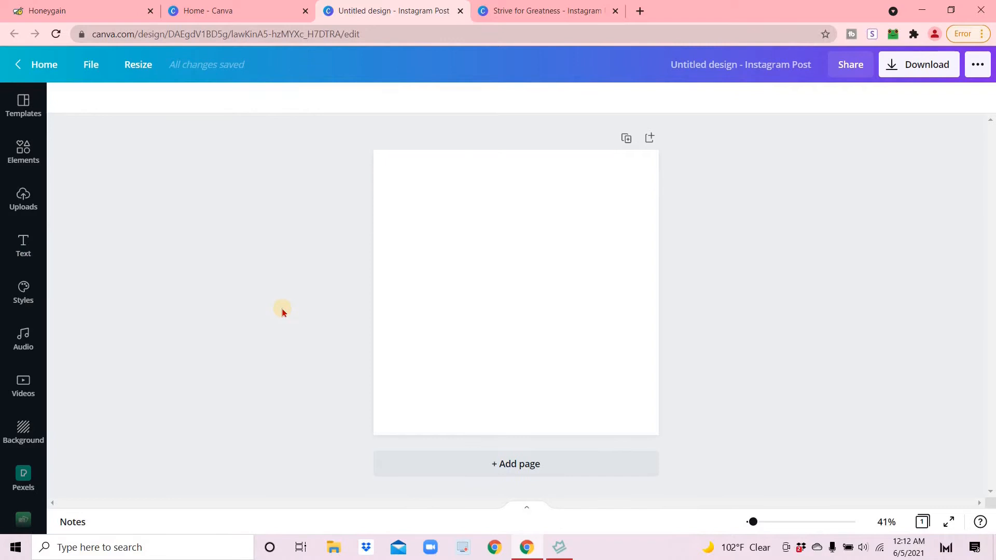
{"action": "left_click", "coordinate": [485, 278]}
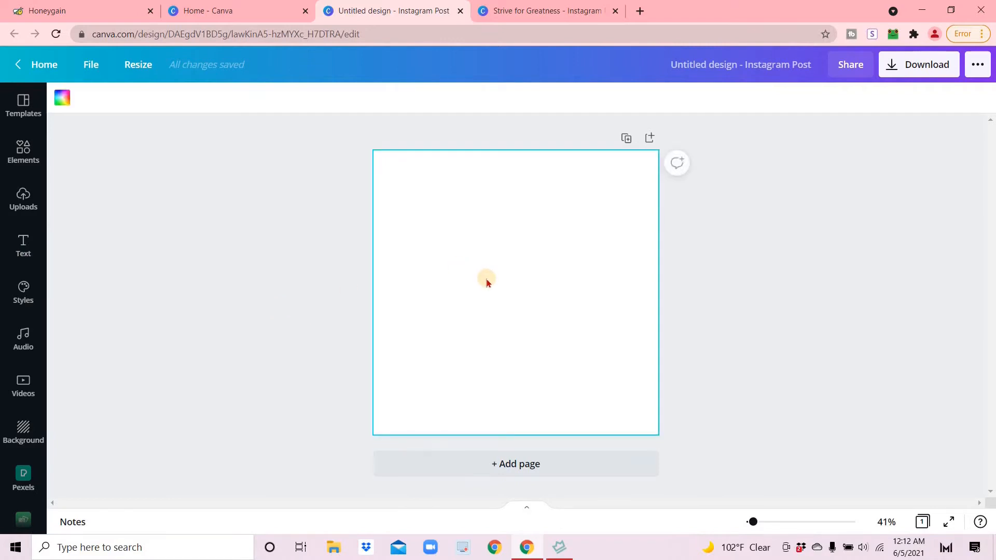
{"action": "key", "text": "t"}
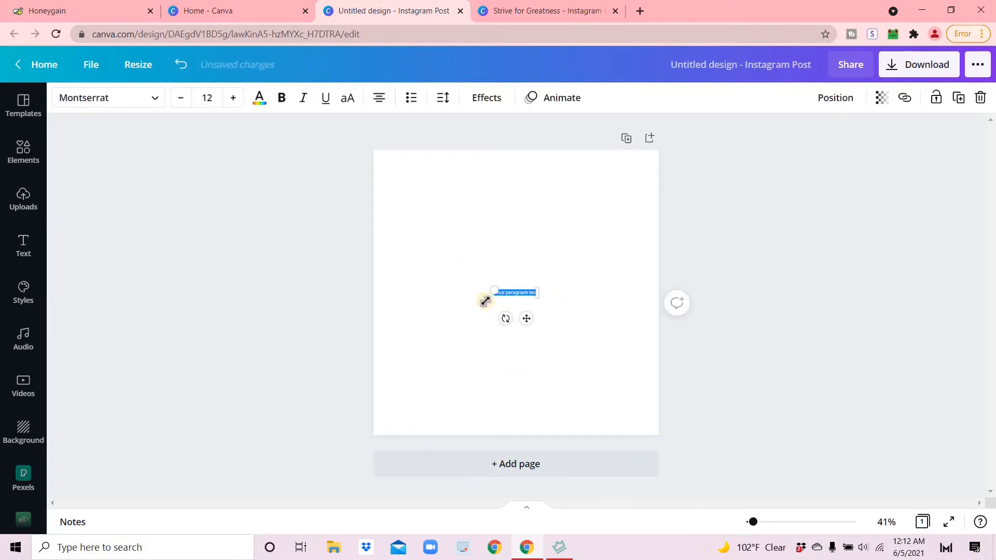
{"action": "left_click", "coordinate": [209, 98]}
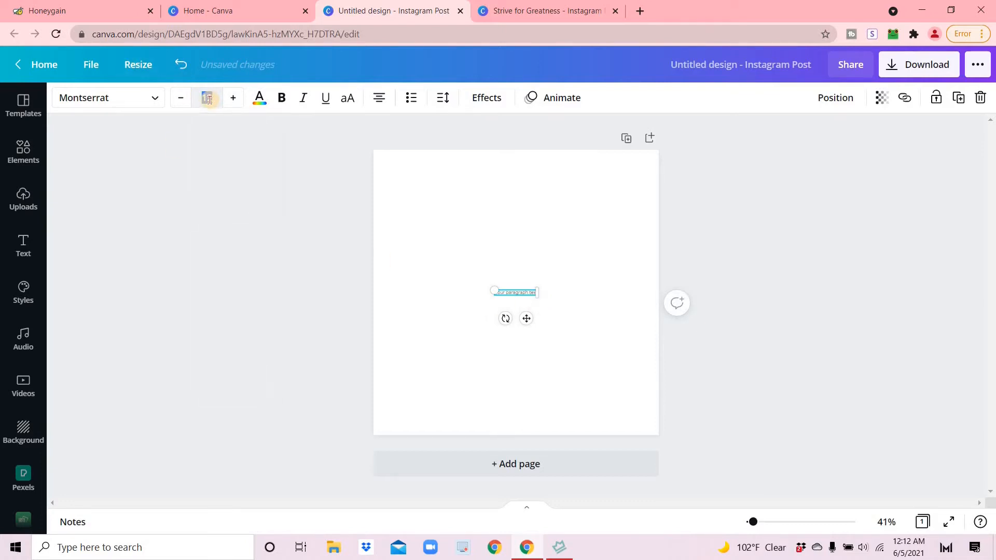
{"action": "type", "text": "50"}
{"action": "key", "text": "Return"}
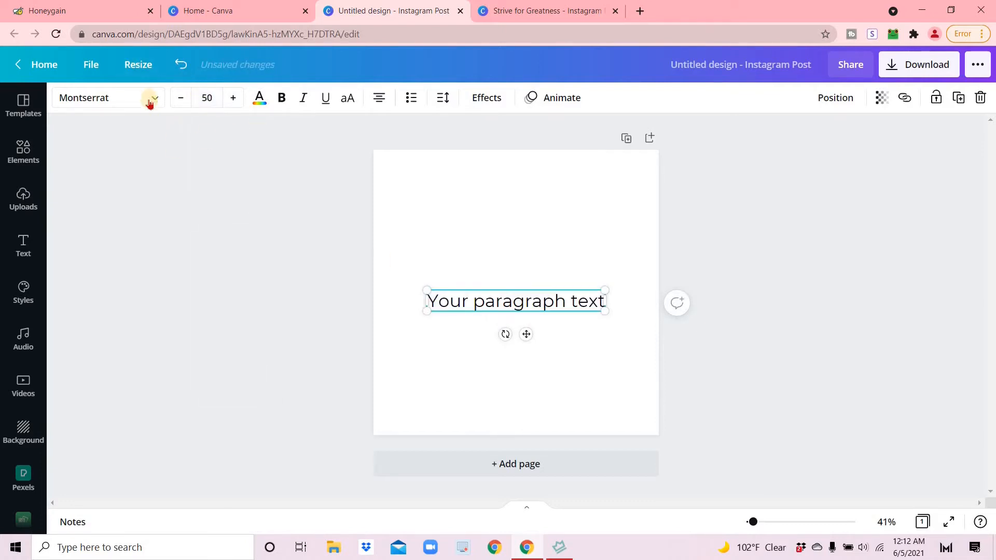
Set the text box's font to Montserrat Extra-Bold and replace its placeholder text with "Good Things"
{"action": "left_click", "coordinate": [154, 102]}
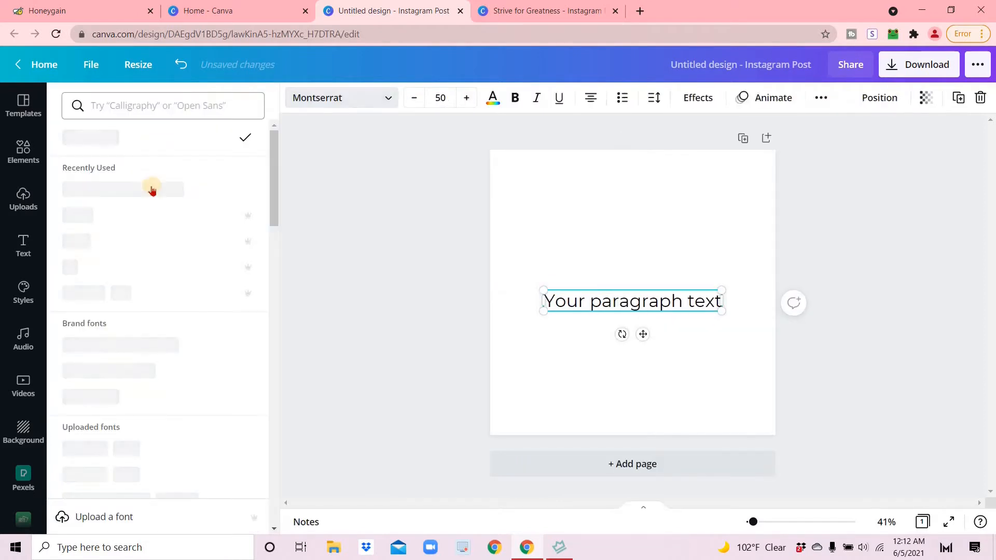
{"action": "left_click", "coordinate": [152, 191]}
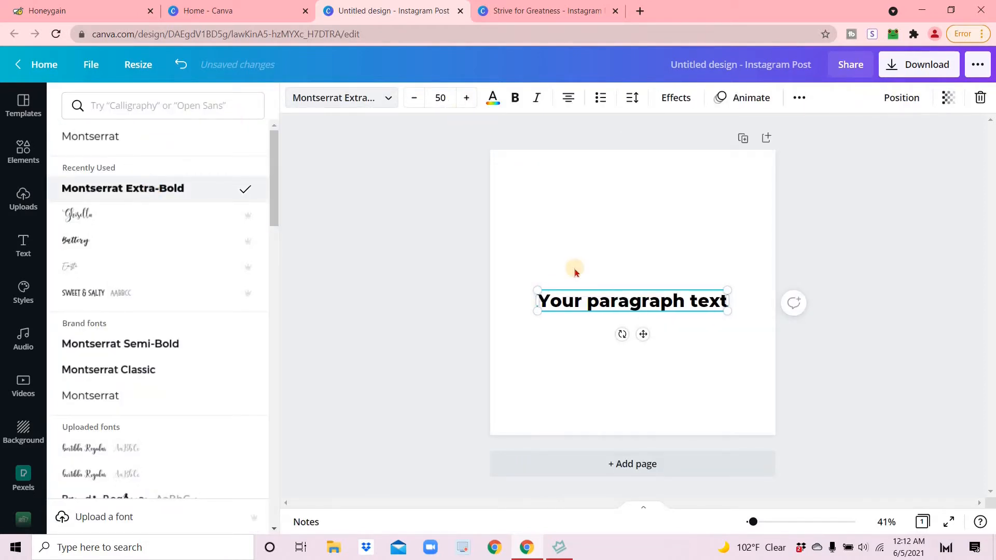
{"action": "triple_click", "coordinate": [599, 301]}
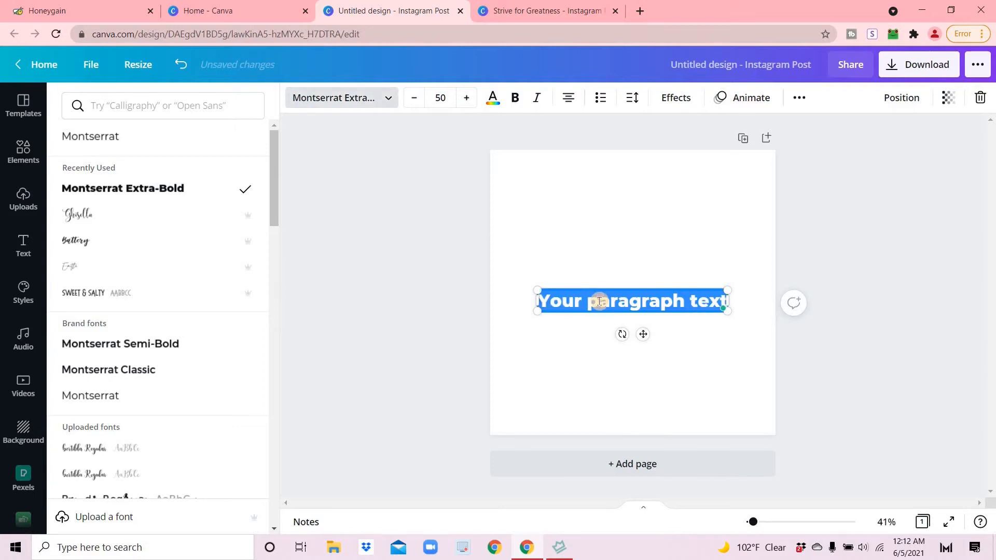
{"action": "type", "text": "G"}
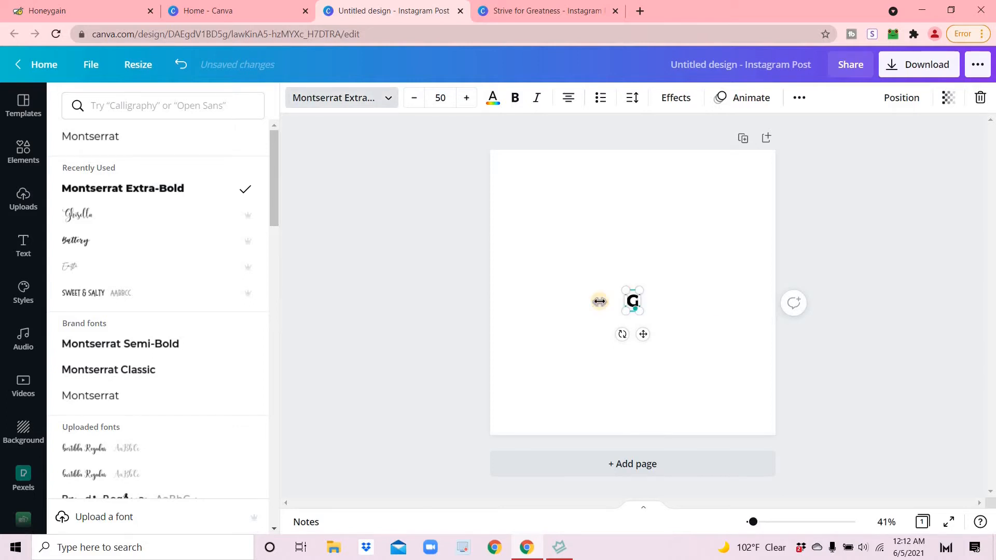
{"action": "type", "text": "ood Things"}
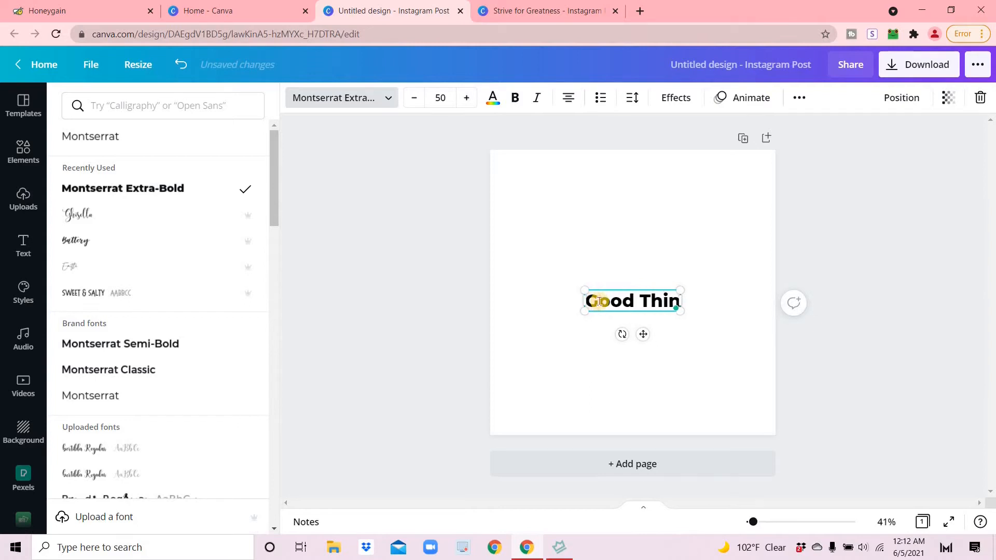
{"action": "left_click", "coordinate": [673, 375]}
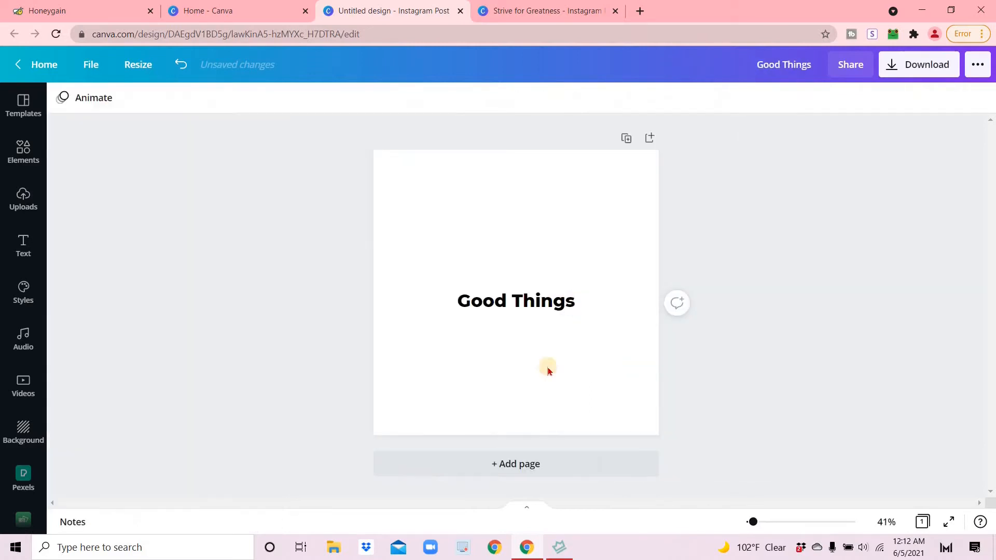
Add a second text box just below "Good Things" reading "Are Coming"
{"action": "left_click", "coordinate": [508, 363]}
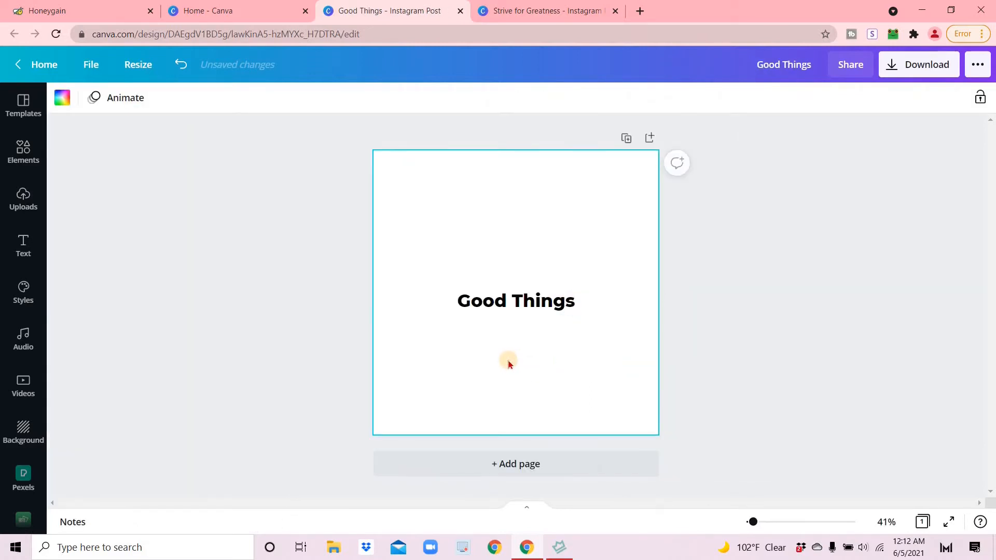
{"action": "key", "text": "t"}
{"action": "left_click_drag", "start_coordinate": [526, 327], "coordinate": [526, 360]}
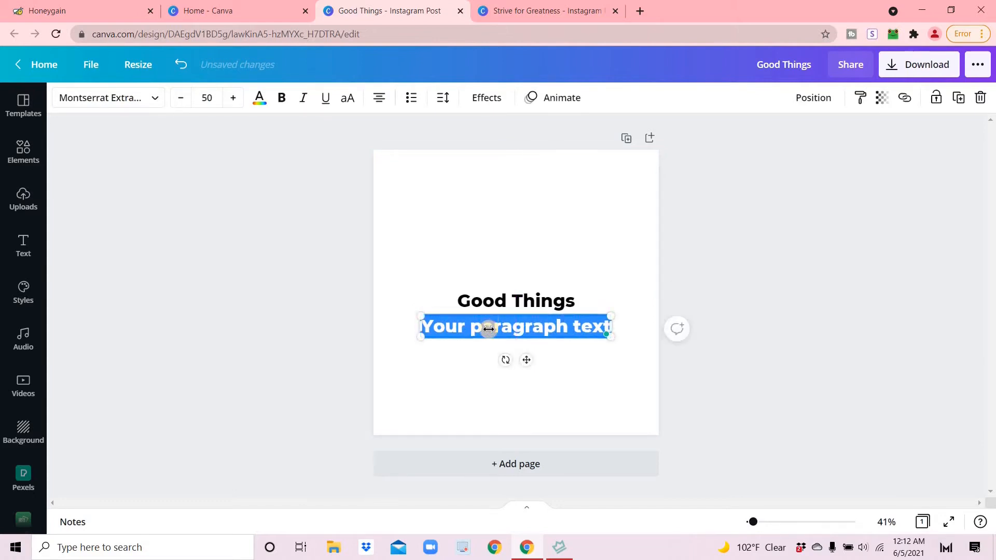
{"action": "type", "text": "Are Comi"}
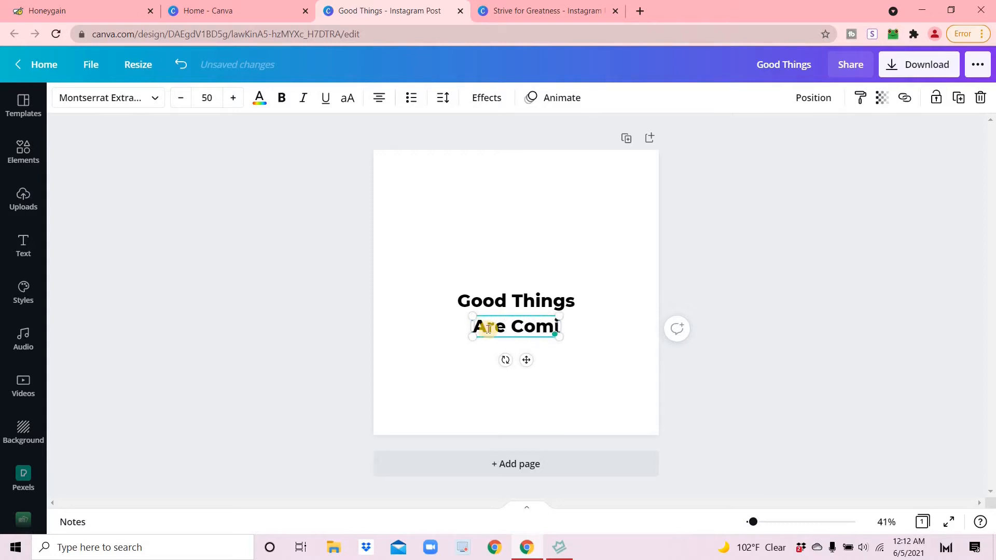
{"action": "type", "text": "ng"}
Arrange "Good Things" and "Are Coming" side by side on one line across the middle of the page
{"action": "left_click", "coordinate": [452, 300]}
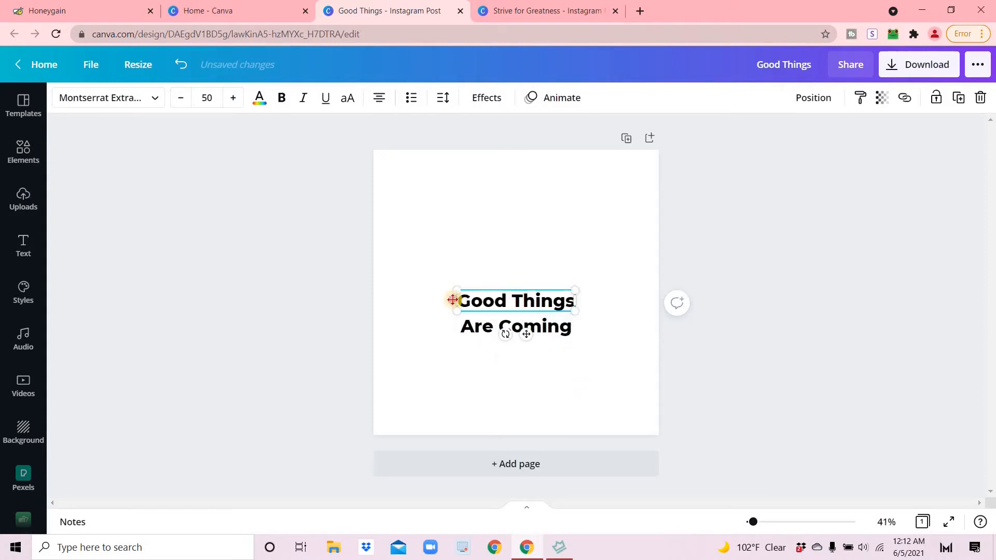
{"action": "left_click_drag", "start_coordinate": [452, 300], "coordinate": [612, 309]}
{"action": "left_click", "coordinate": [181, 64]}
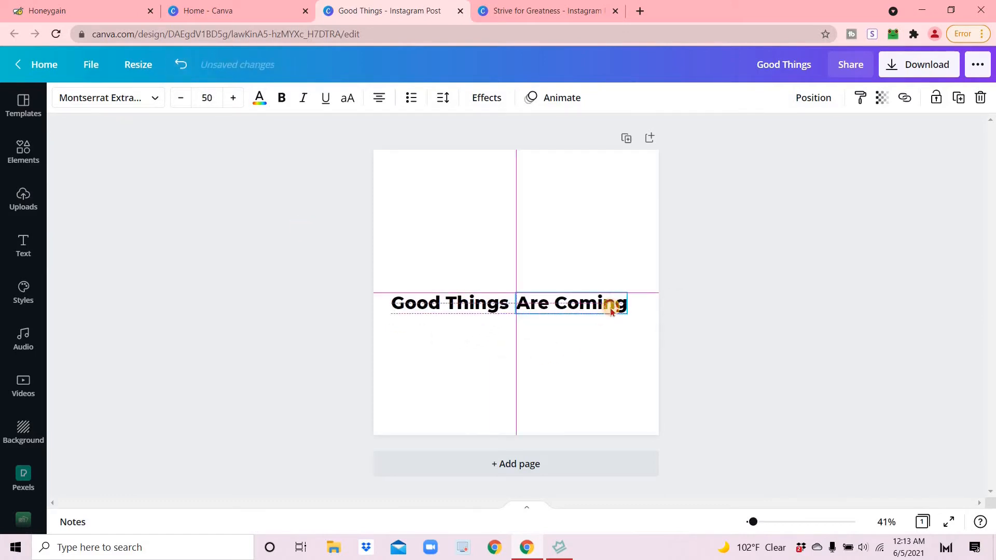
{"action": "left_click", "coordinate": [571, 378]}
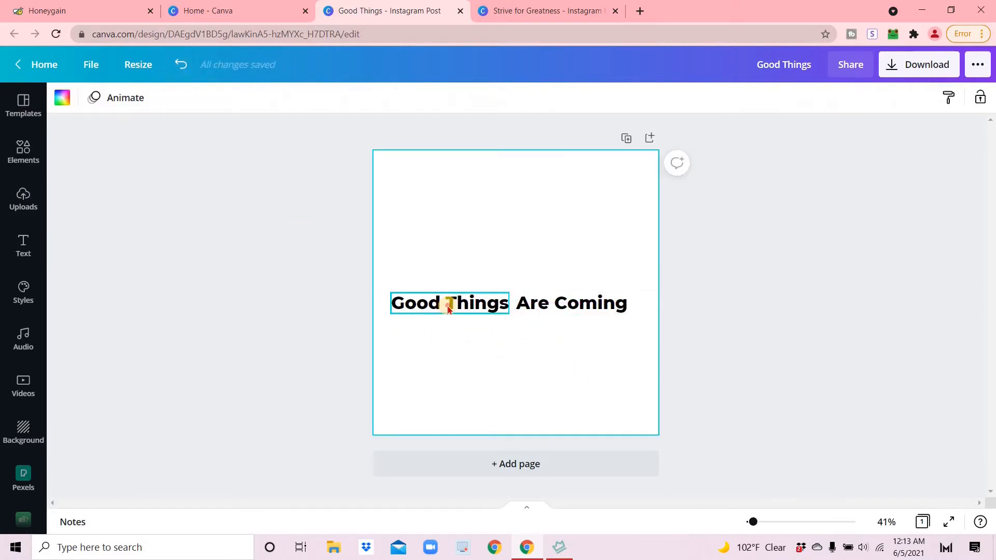
Apply the Curve shape effect to "Good Things" with a curve value of 70
{"action": "left_click", "coordinate": [449, 310]}
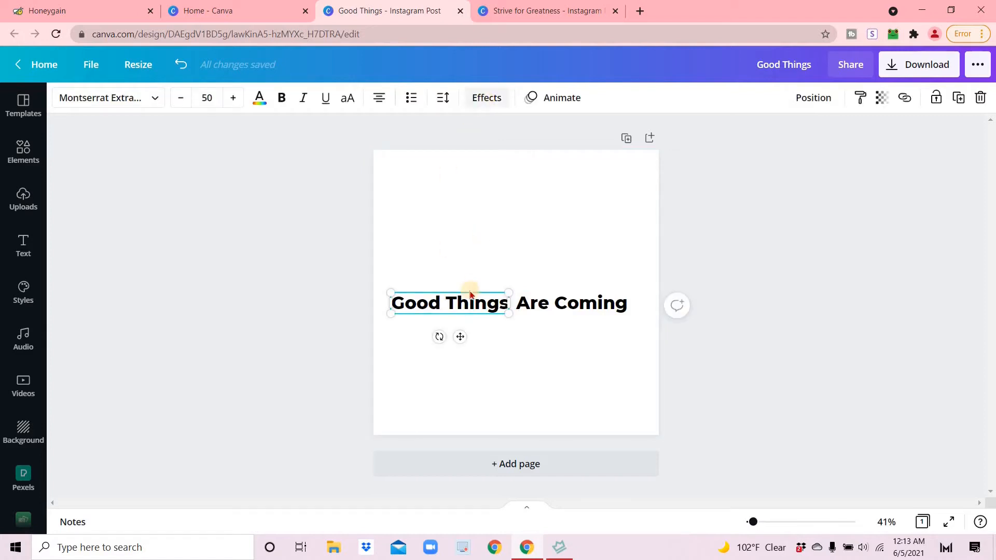
{"action": "left_click", "coordinate": [484, 100]}
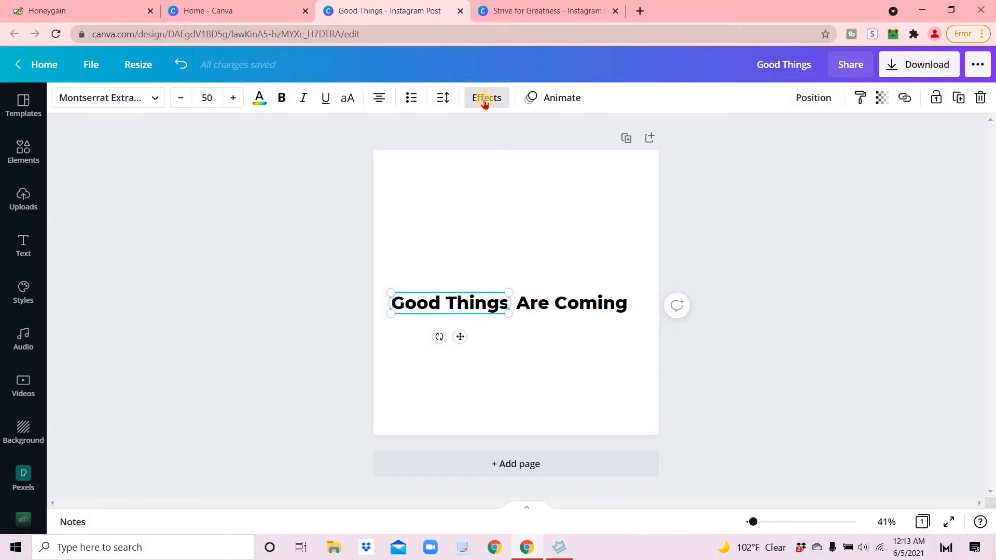
{"action": "left_click", "coordinate": [160, 480]}
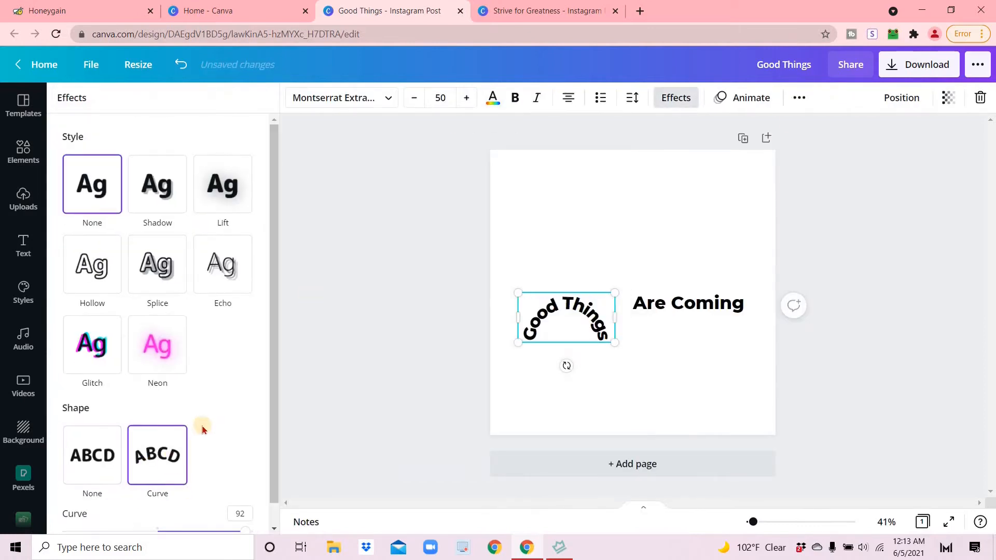
{"action": "scroll", "coordinate": [203, 431], "scroll_direction": "down", "scroll_amount": 1}
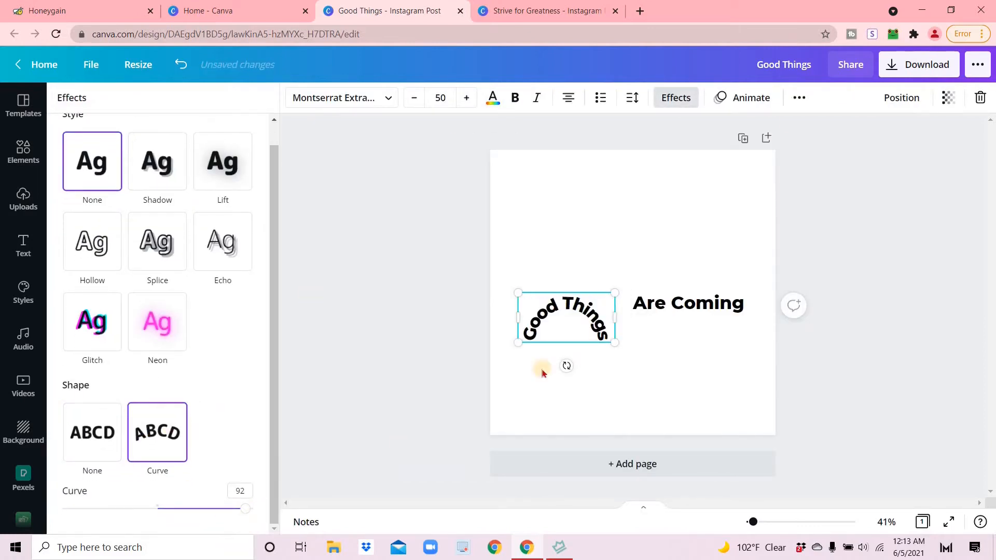
{"action": "left_click_drag", "start_coordinate": [248, 510], "coordinate": [66, 509]}
{"action": "left_click_drag", "start_coordinate": [130, 518], "coordinate": [224, 527]}
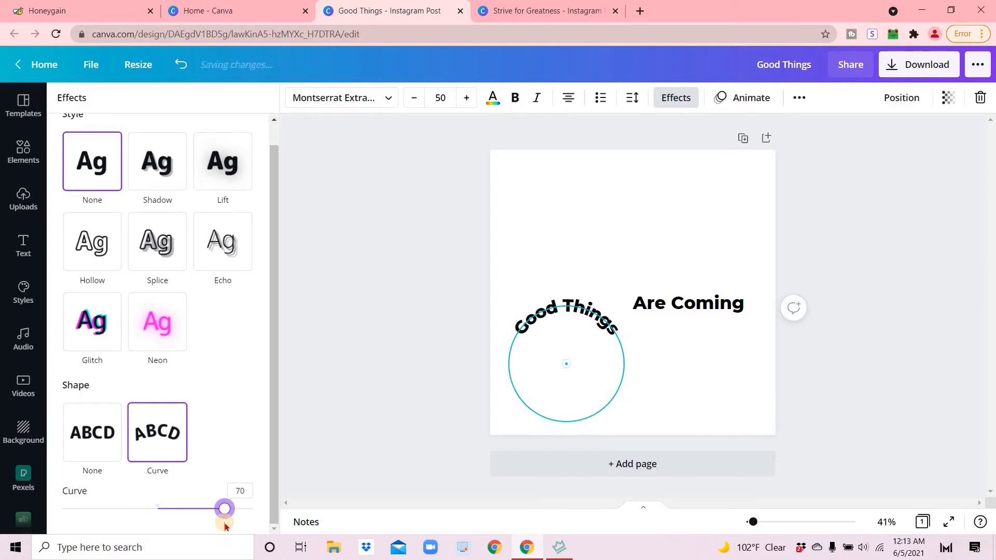
{"action": "key", "text": "Escape"}
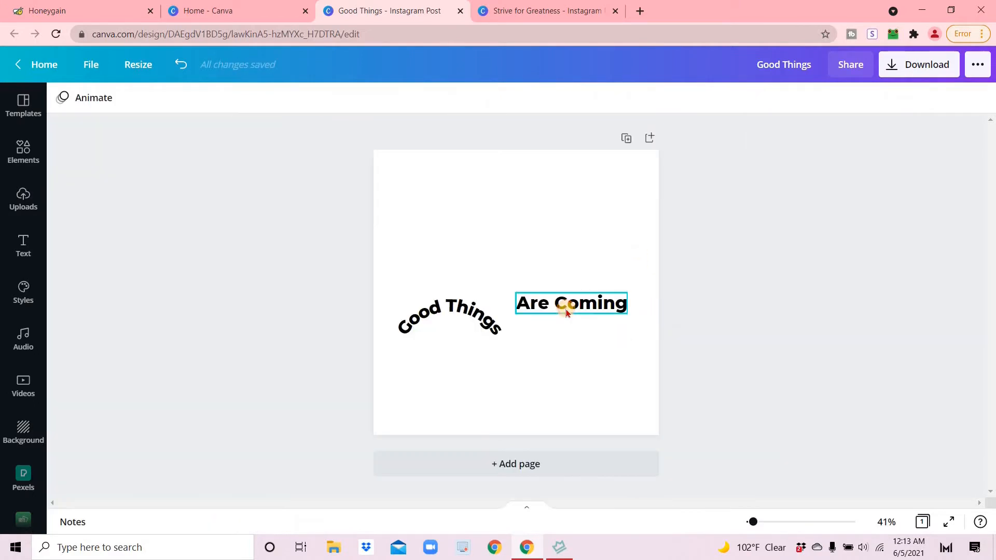
Apply the Curve shape effect to "Are Coming" with a curve value of -70 so it bends upward at its ends
{"action": "left_click", "coordinate": [567, 310]}
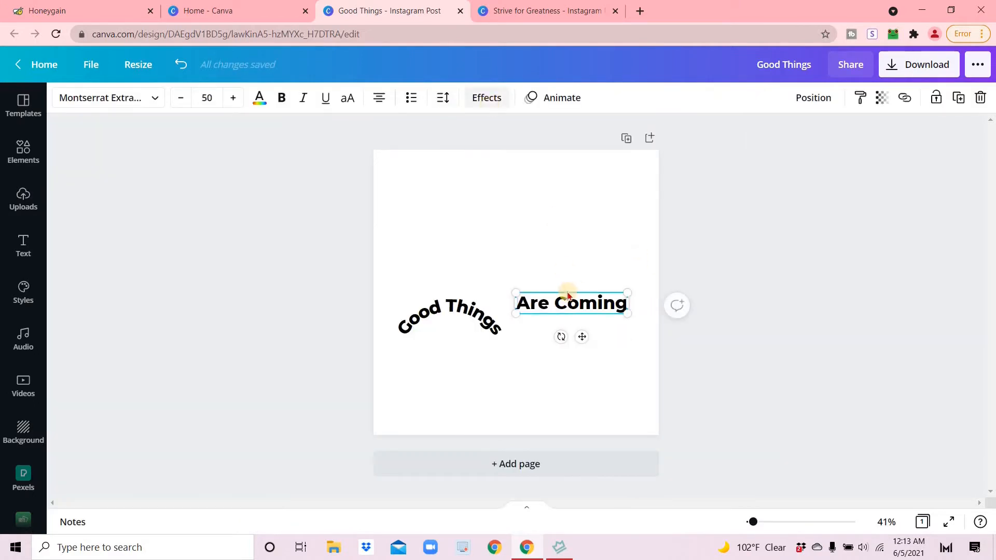
{"action": "left_click", "coordinate": [482, 103]}
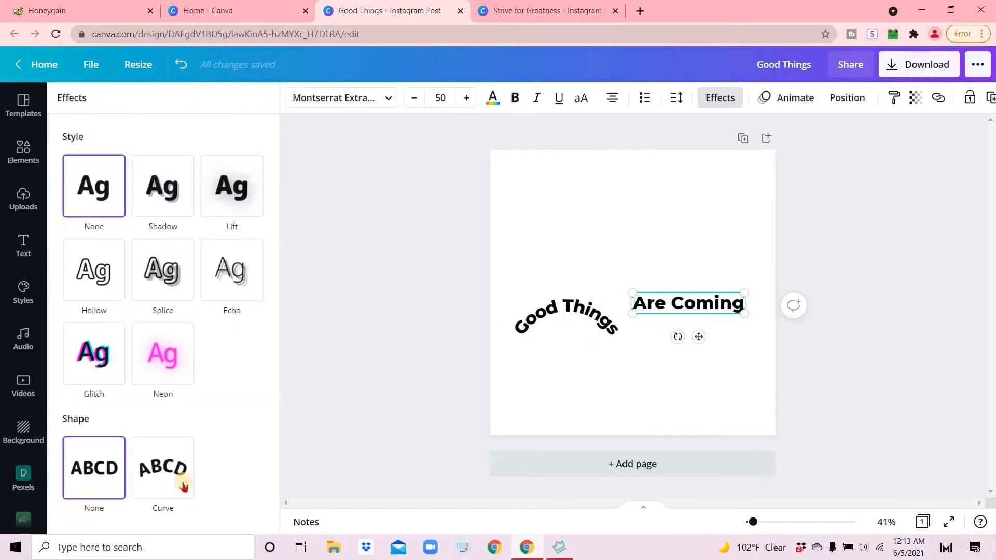
{"action": "left_click", "coordinate": [167, 475]}
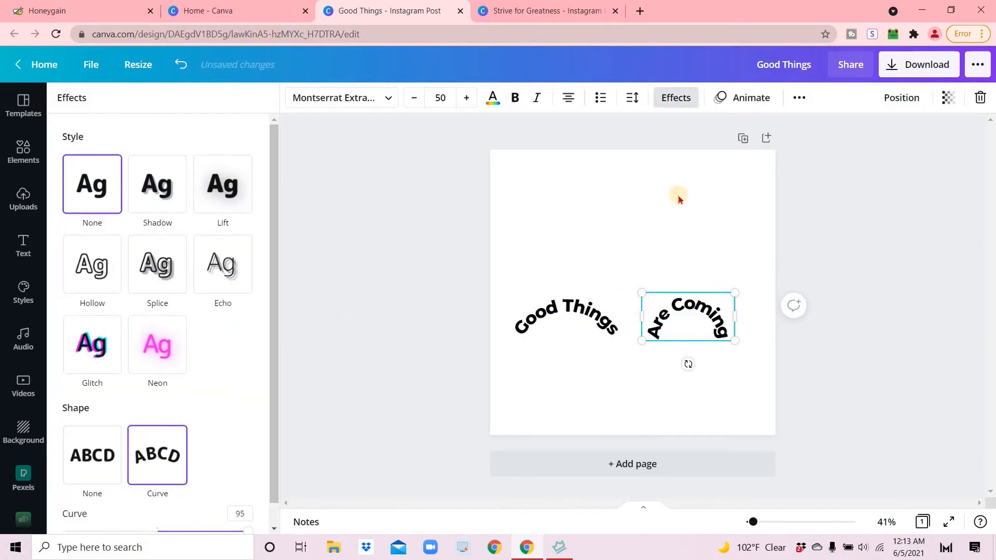
{"action": "left_click", "coordinate": [544, 12]}
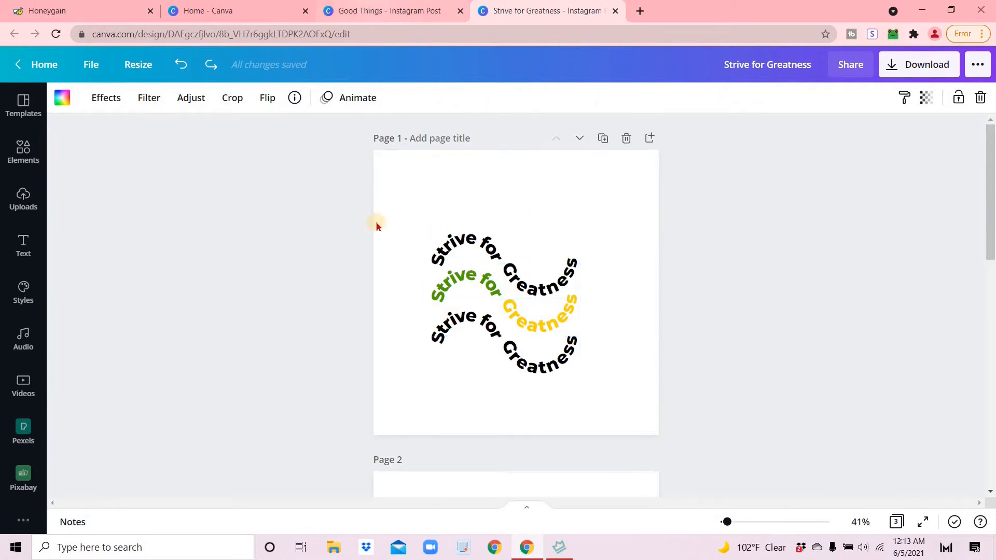
{"action": "left_click", "coordinate": [368, 11]}
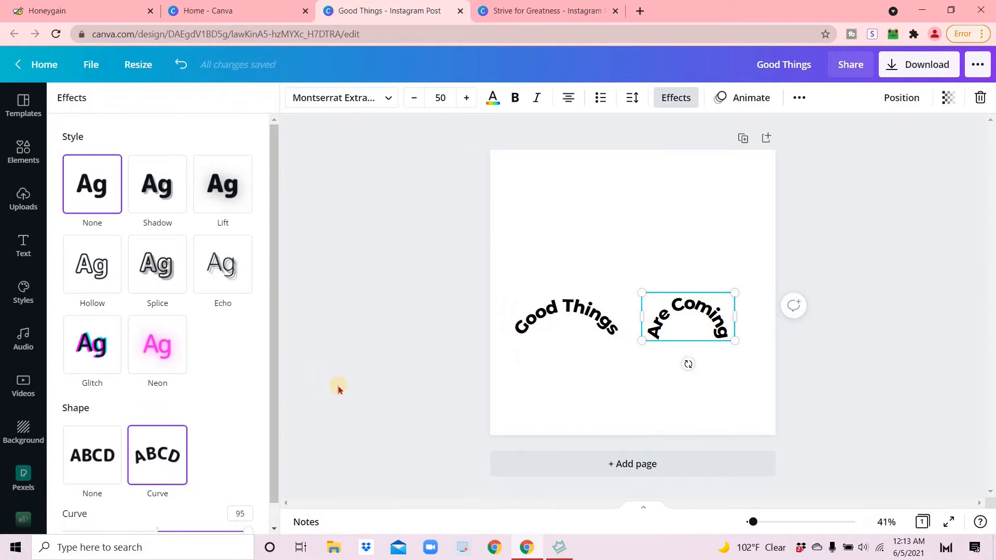
{"action": "scroll", "coordinate": [205, 475], "scroll_direction": "down", "scroll_amount": 1}
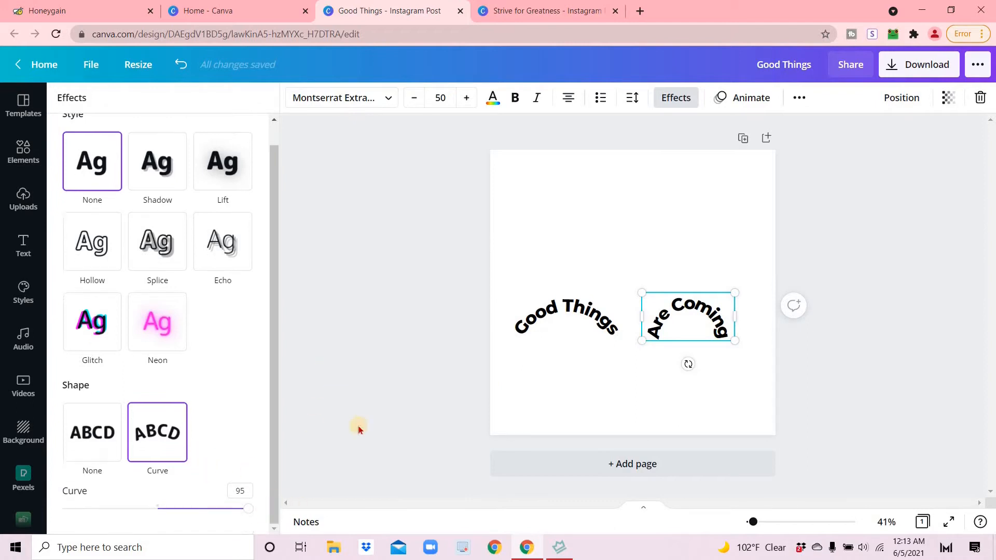
{"action": "left_click", "coordinate": [568, 320]}
{"action": "left_click", "coordinate": [686, 311]}
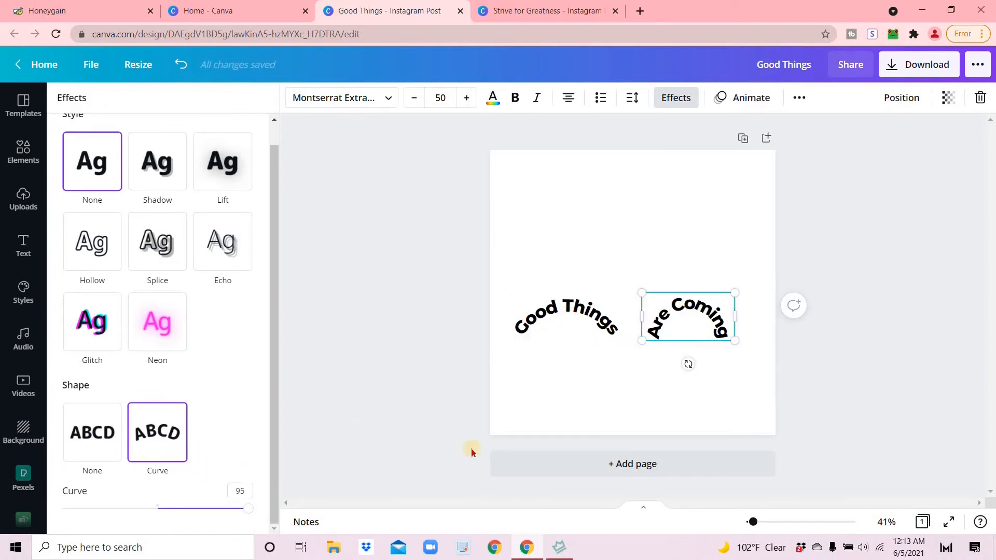
{"action": "left_click_drag", "start_coordinate": [241, 511], "coordinate": [90, 509]}
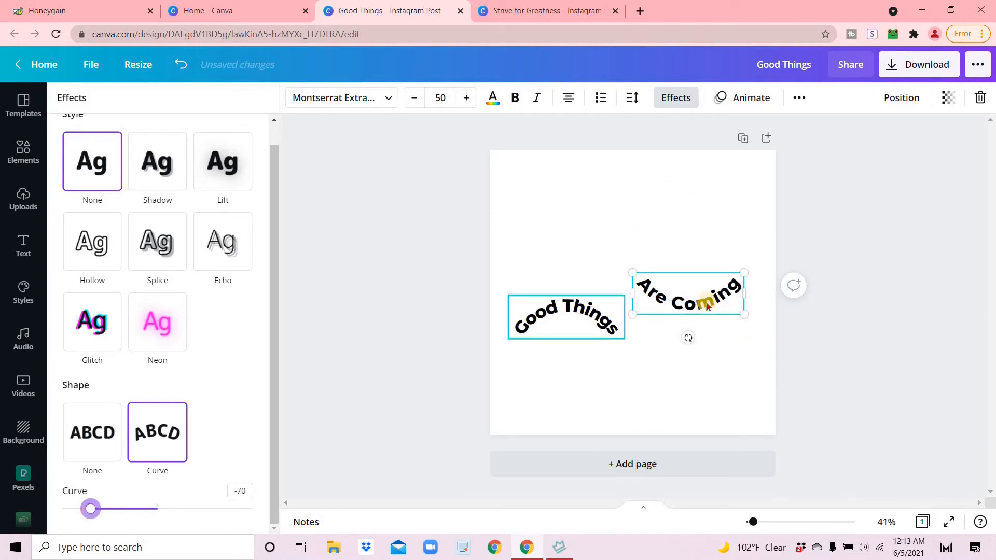
Move "Are Coming" down against the end of "Good Things" so the two curves join into one continuous wave
{"action": "left_click_drag", "start_coordinate": [696, 351], "coordinate": [682, 359]}
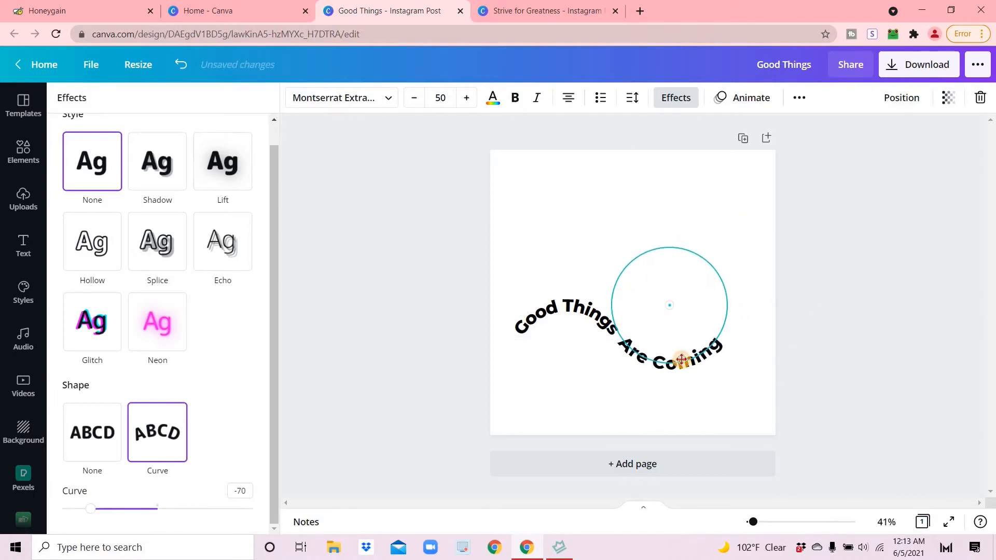
{"action": "left_click", "coordinate": [575, 395]}
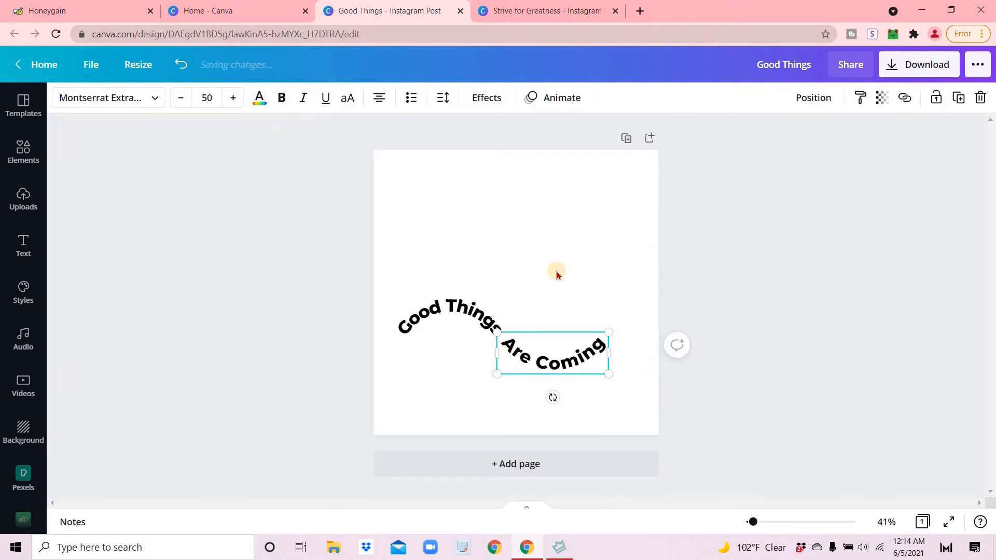
{"action": "left_click", "coordinate": [558, 274]}
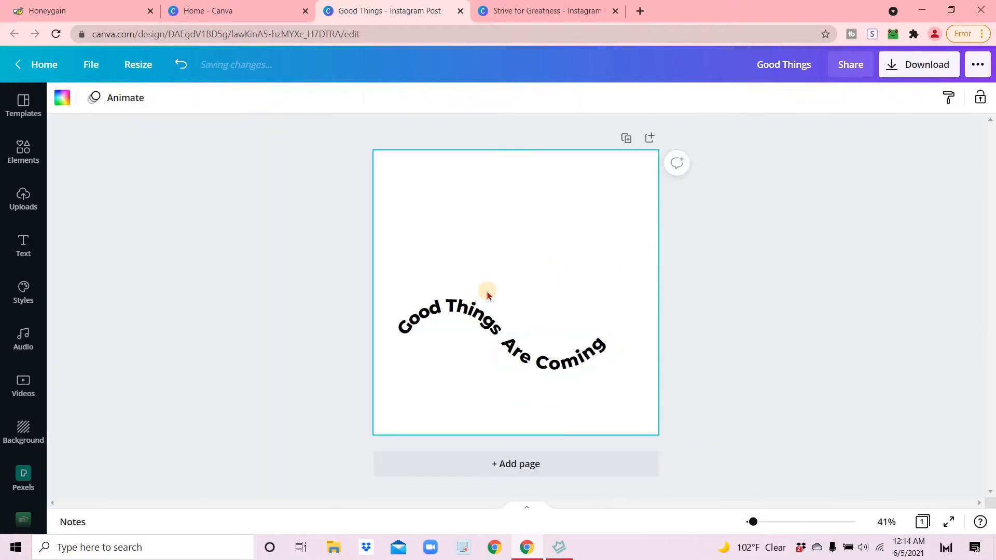
Group "Good Things" and "Are Coming" and move the group up to just above the middle of the page
{"action": "left_click", "coordinate": [445, 314]}
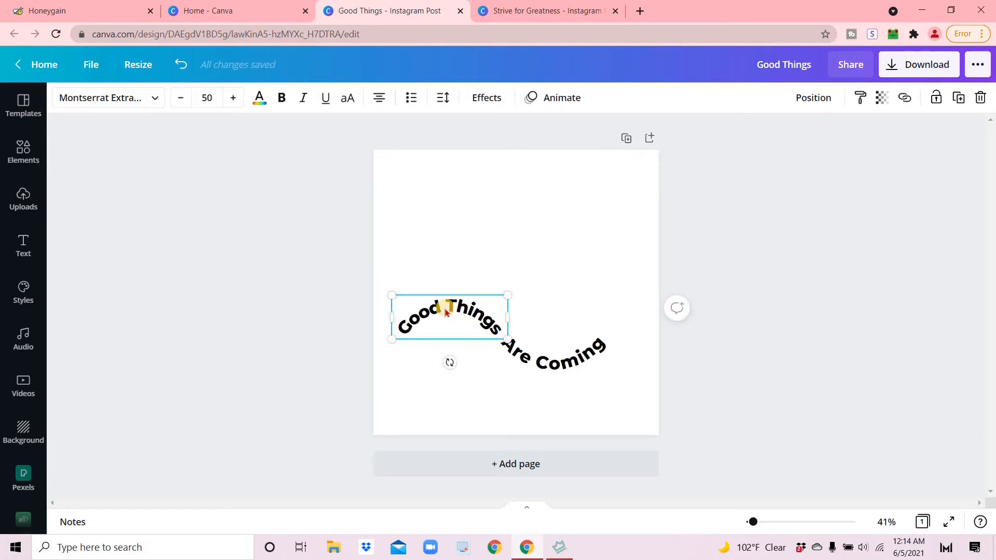
{"action": "left_click", "coordinate": [557, 371], "text": "shift"}
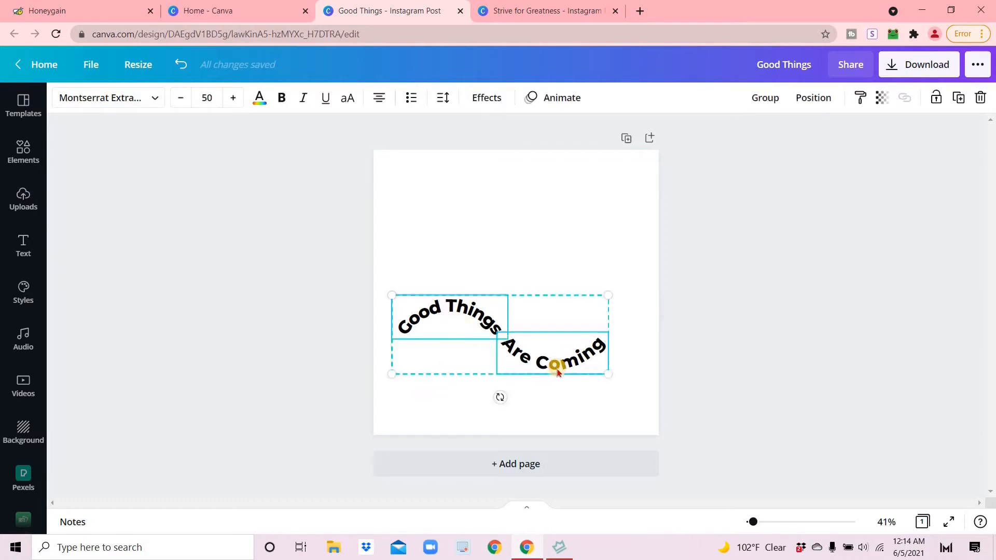
{"action": "left_click", "coordinate": [761, 98]}
{"action": "left_click_drag", "start_coordinate": [509, 331], "coordinate": [527, 269]}
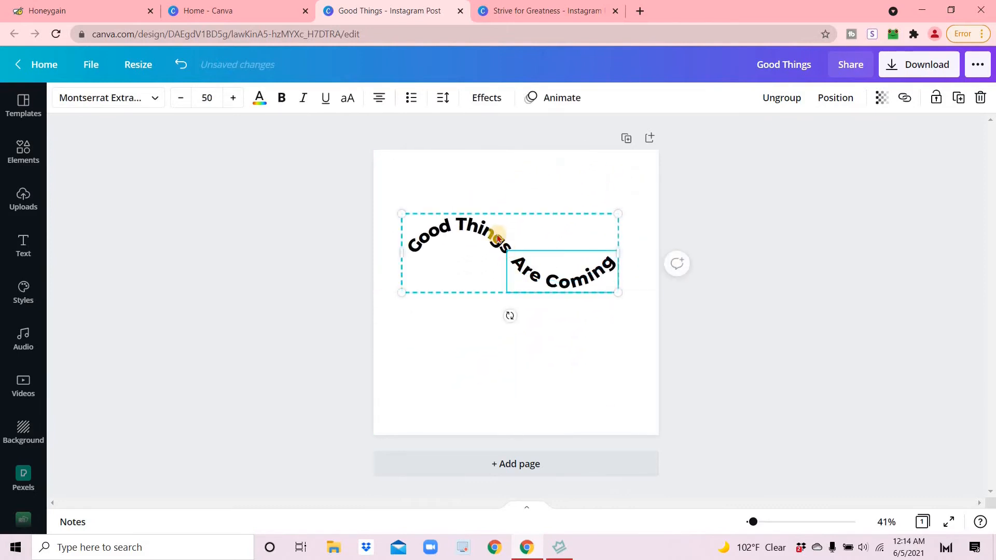
{"action": "left_click_drag", "start_coordinate": [498, 238], "coordinate": [504, 262]}
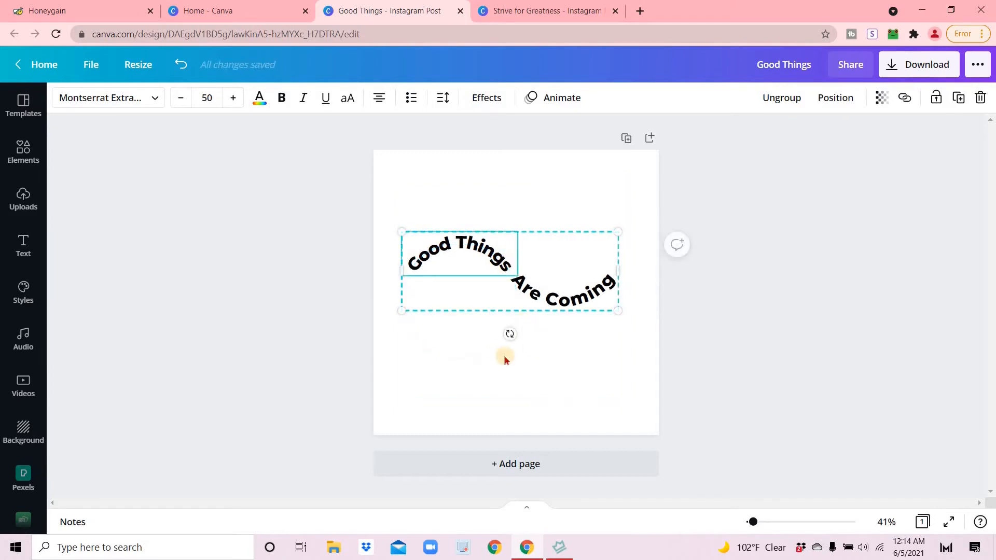
{"action": "left_click", "coordinate": [288, 244]}
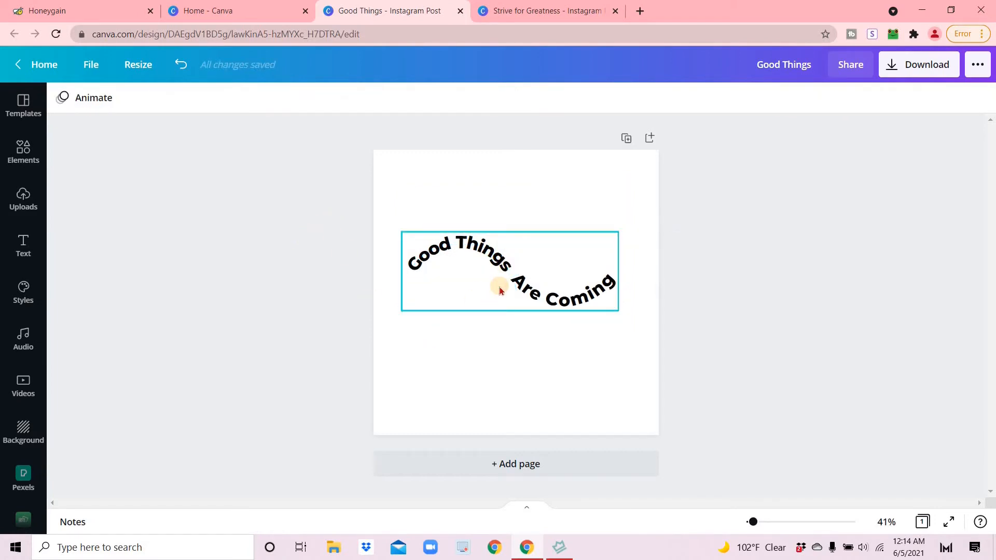
{"action": "left_click", "coordinate": [501, 291]}
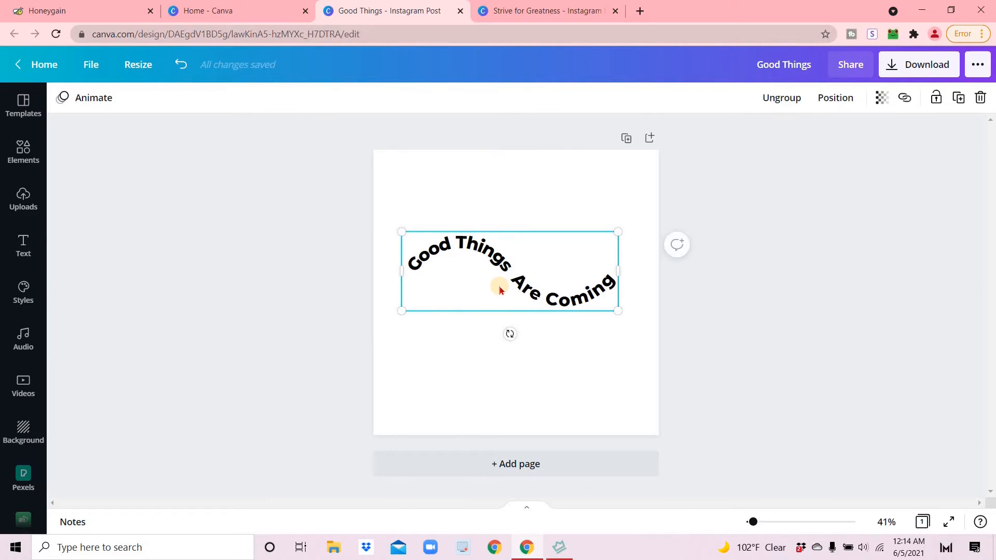
Color "Good Things" yellow from the Color Palette Tropical Style and move the text group down to the vertical middle of the page
{"action": "left_click_drag", "start_coordinate": [496, 287], "coordinate": [468, 257]}
{"action": "double_click", "coordinate": [468, 258]}
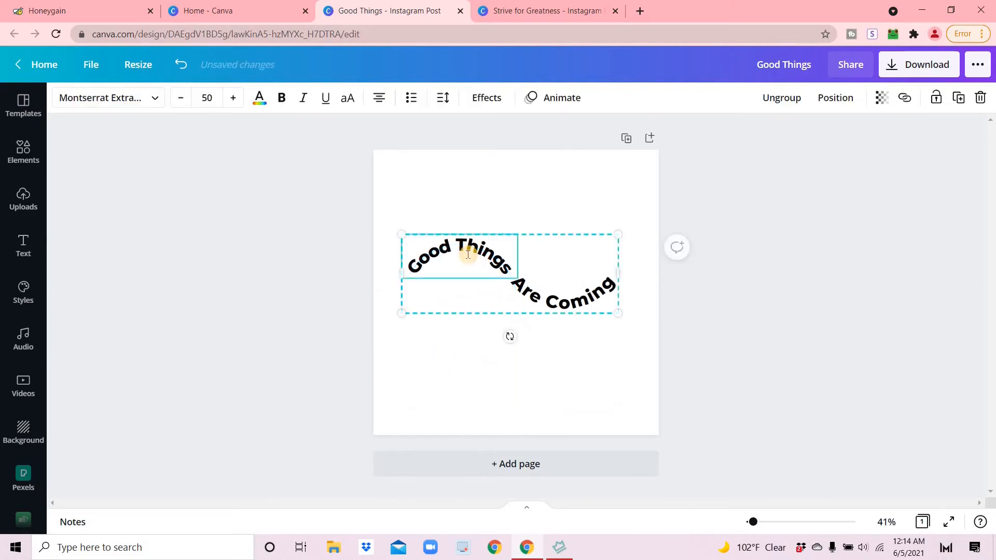
{"action": "left_click", "coordinate": [260, 99]}
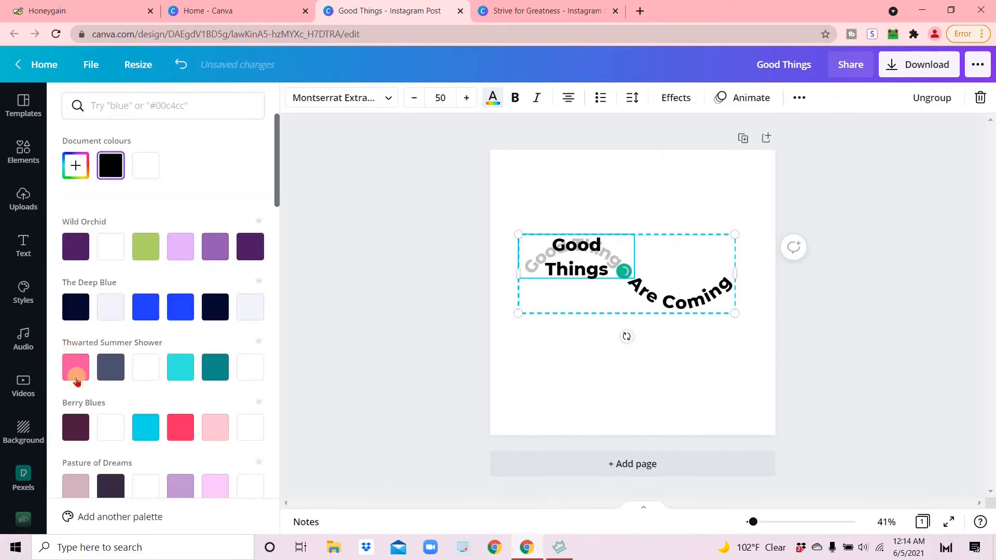
{"action": "scroll", "coordinate": [187, 379], "scroll_direction": "down", "scroll_amount": 8}
{"action": "scroll", "coordinate": [158, 367], "scroll_direction": "down", "scroll_amount": 1}
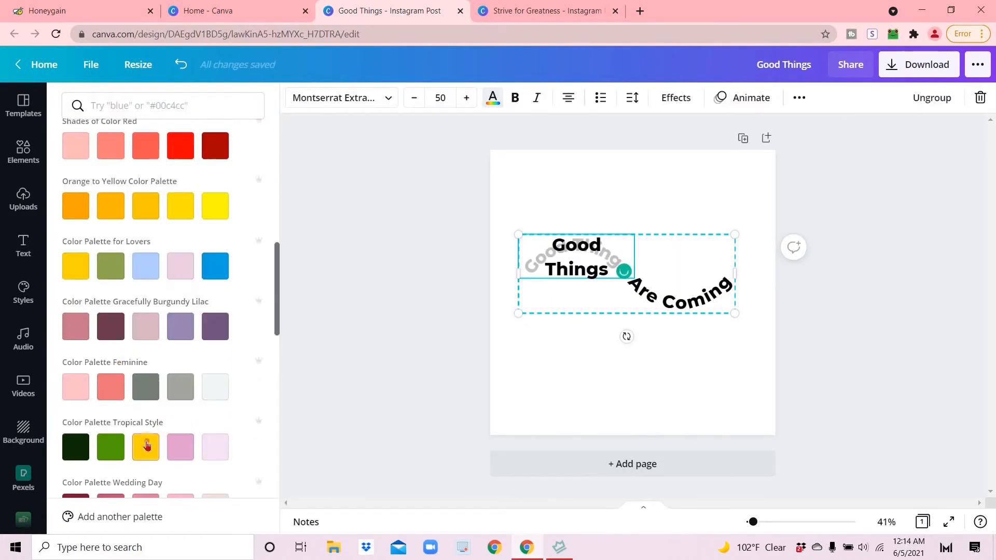
{"action": "left_click", "coordinate": [145, 447]}
{"action": "left_click", "coordinate": [666, 299]}
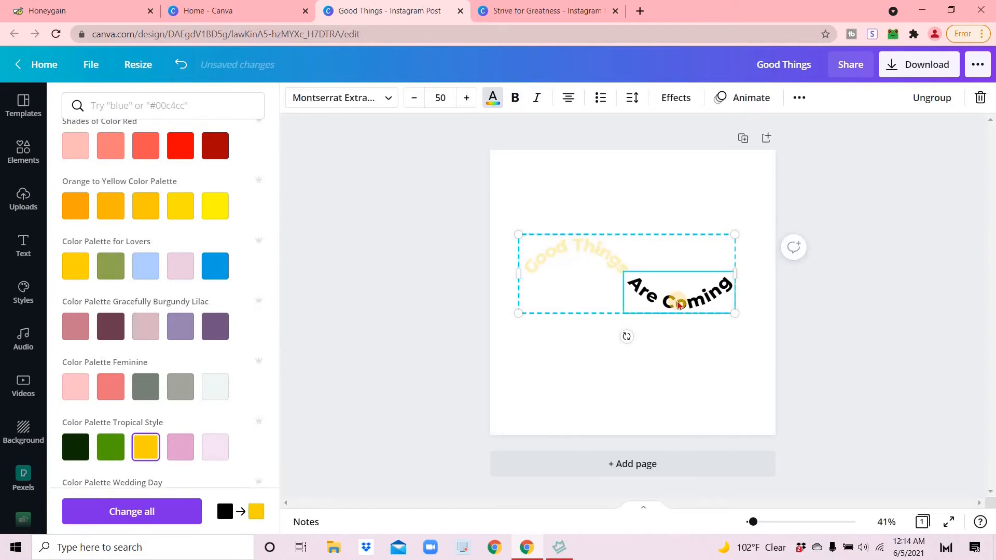
{"action": "left_click", "coordinate": [307, 247]}
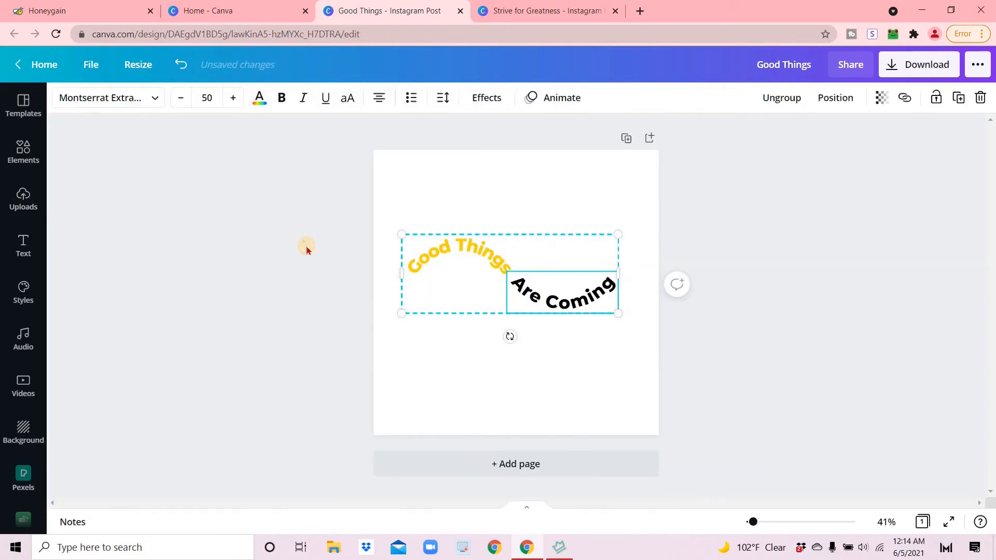
{"action": "left_click", "coordinate": [306, 247]}
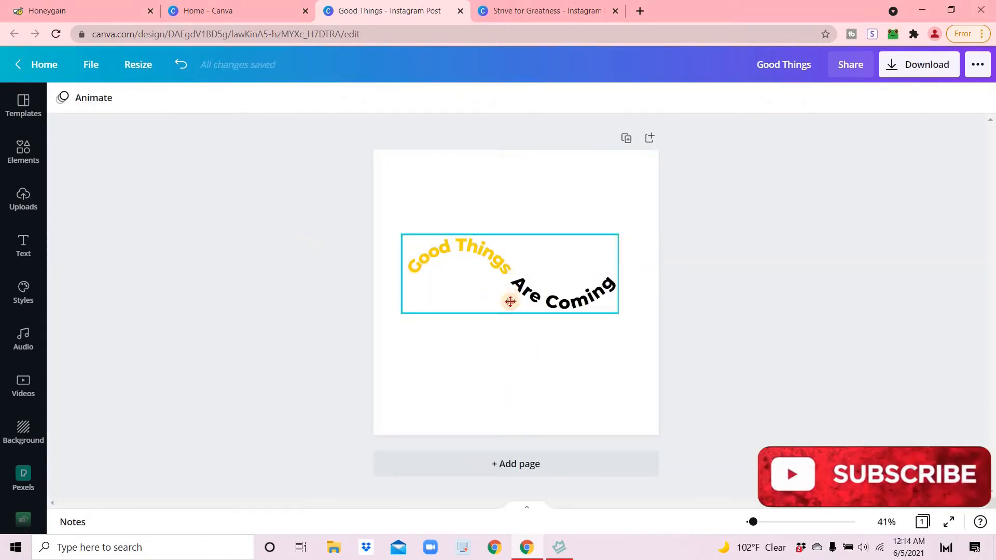
{"action": "left_click_drag", "start_coordinate": [510, 301], "coordinate": [511, 305]}
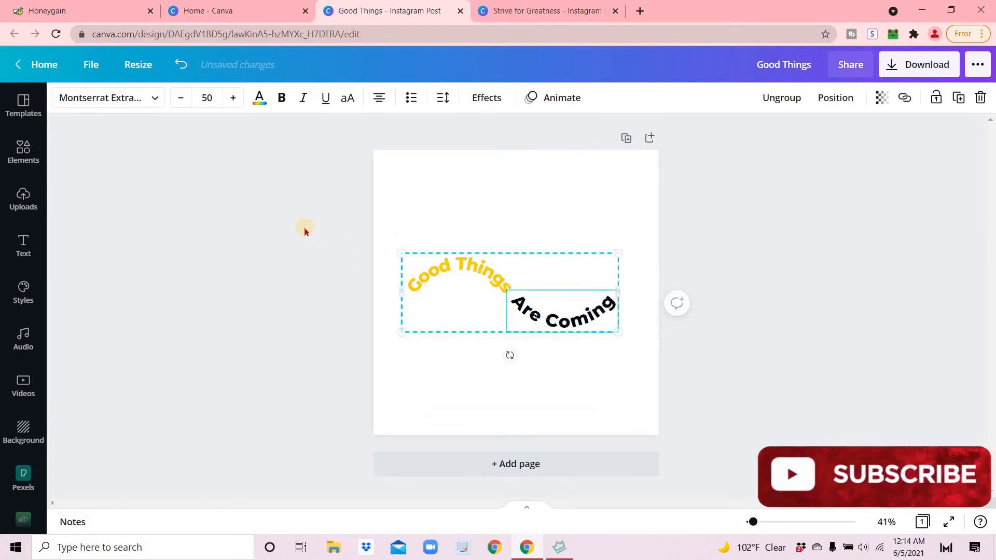
{"action": "left_click", "coordinate": [286, 302]}
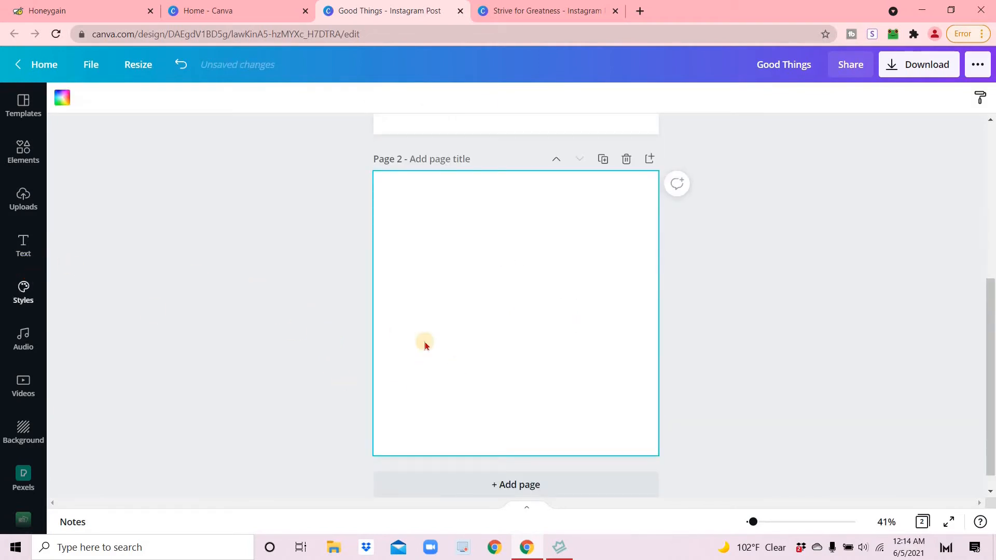
Add a text box on the blank page 2 reading "Good Things Are Coming"
{"action": "left_click", "coordinate": [556, 336]}
{"action": "key", "text": "t"}
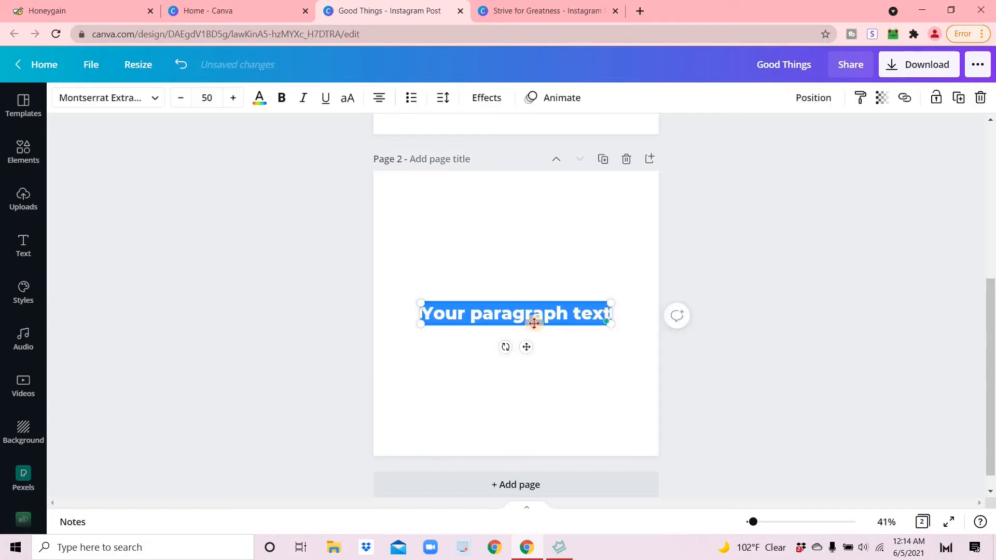
{"action": "triple_click", "coordinate": [511, 316]}
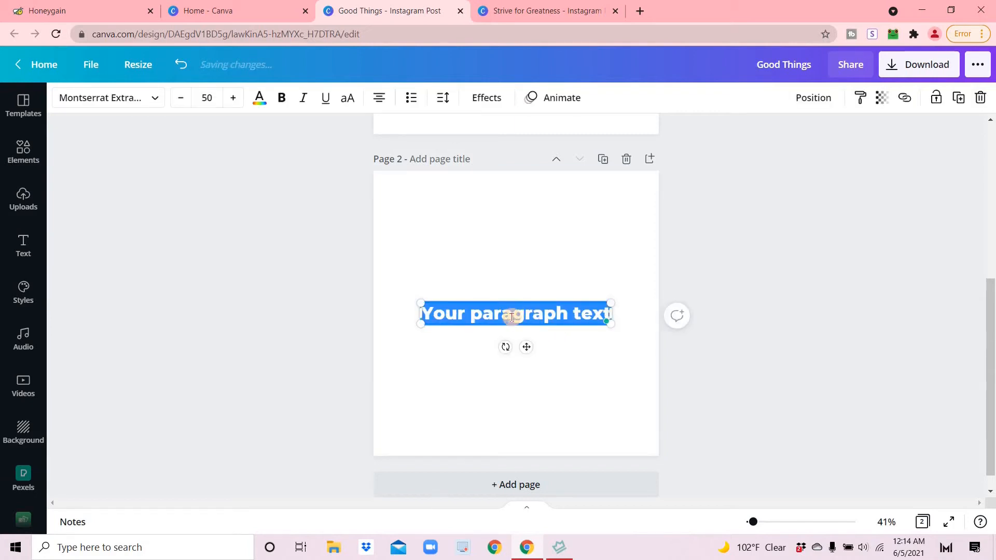
{"action": "type", "text": "Good T"}
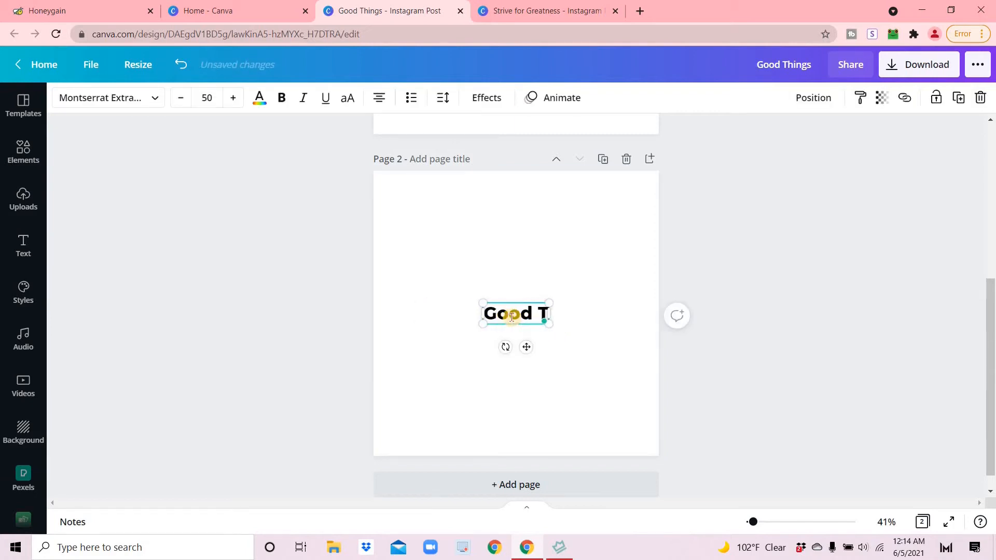
{"action": "type", "text": "hings Ar"}
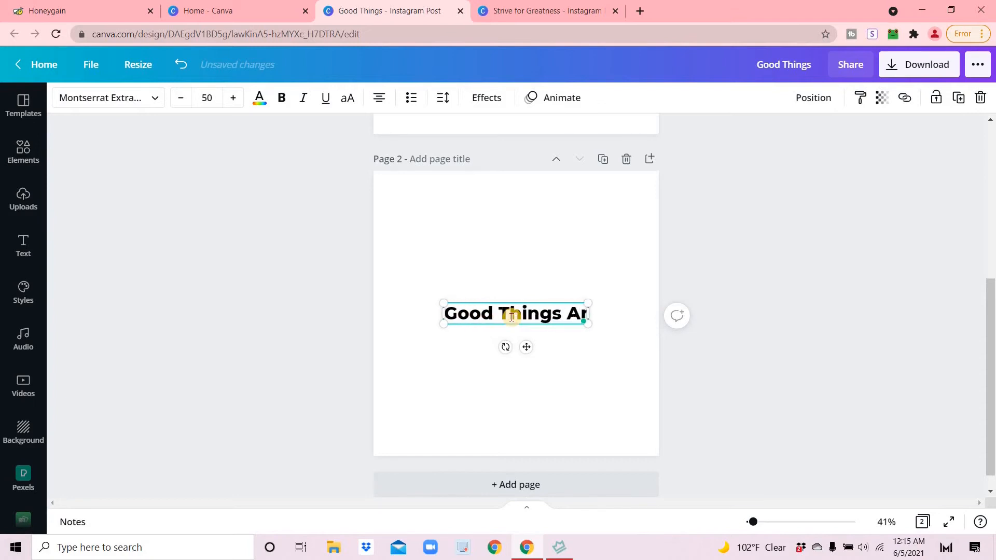
{"action": "type", "text": "e Coming"}
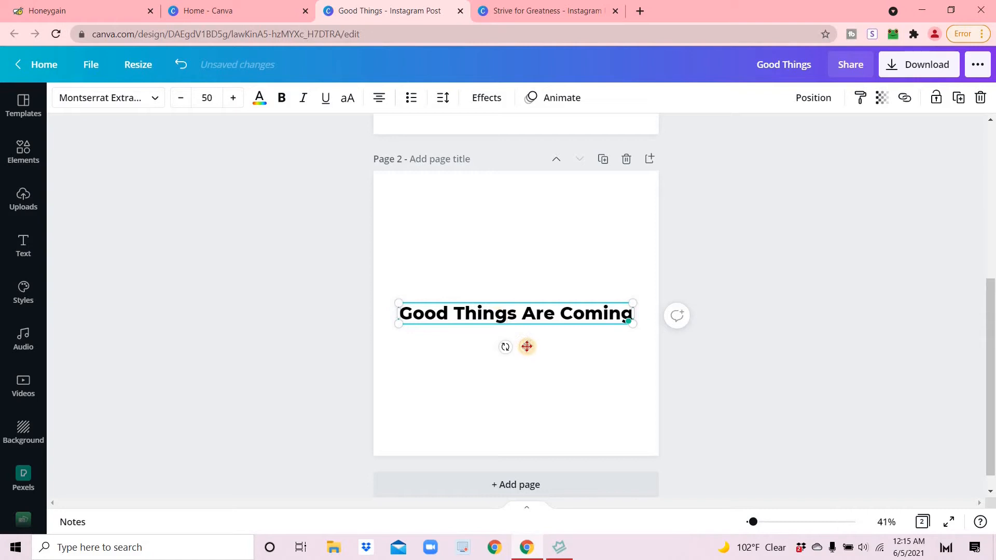
Nudge the "Good Things Are Coming" text on page 2 slightly left, keeping it vertically centred
{"action": "left_click_drag", "start_coordinate": [524, 343], "coordinate": [522, 342]}
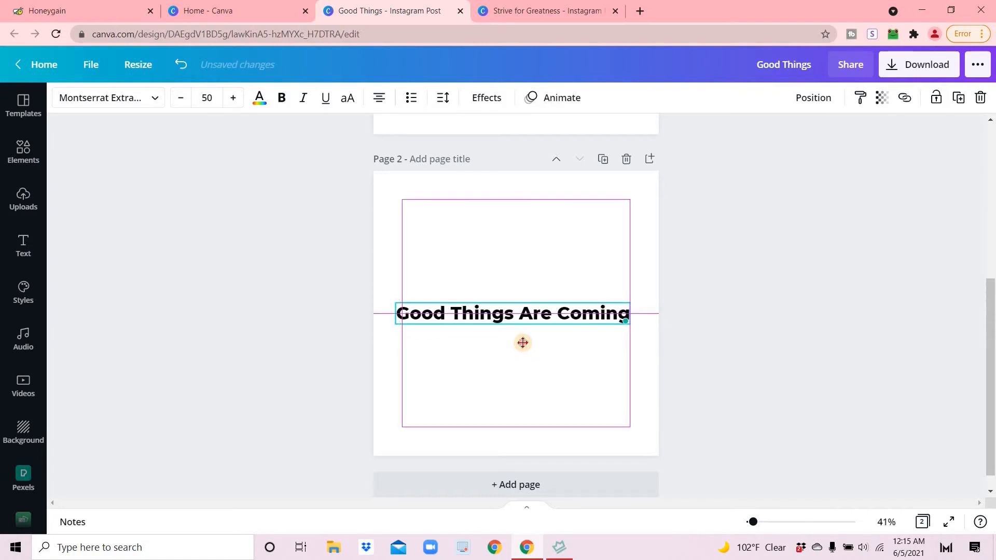
{"action": "left_click_drag", "start_coordinate": [522, 342], "coordinate": [521, 344]}
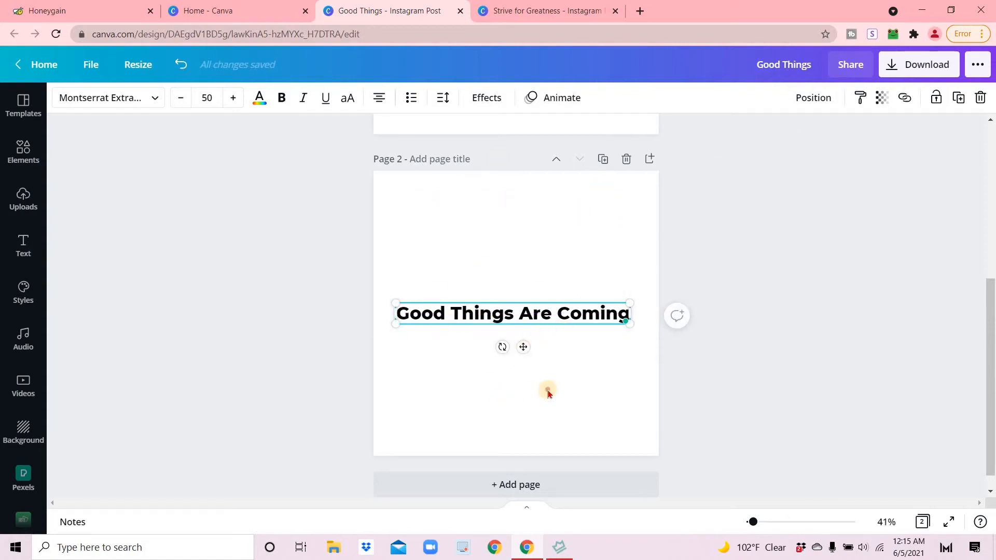
{"action": "left_click", "coordinate": [677, 170]}
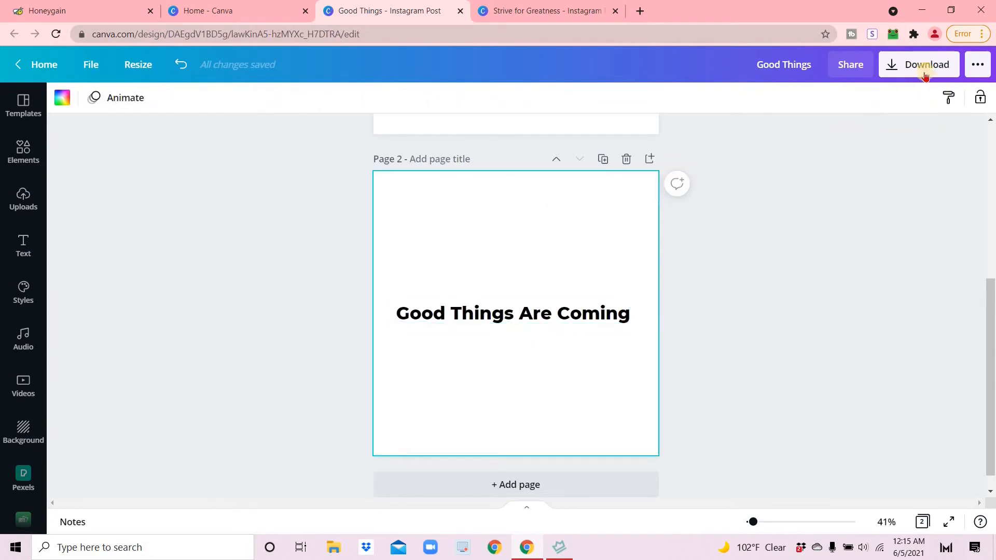
Download only page 2 as a PNG with a transparent background and close the save confirmation
{"action": "left_click", "coordinate": [921, 69]}
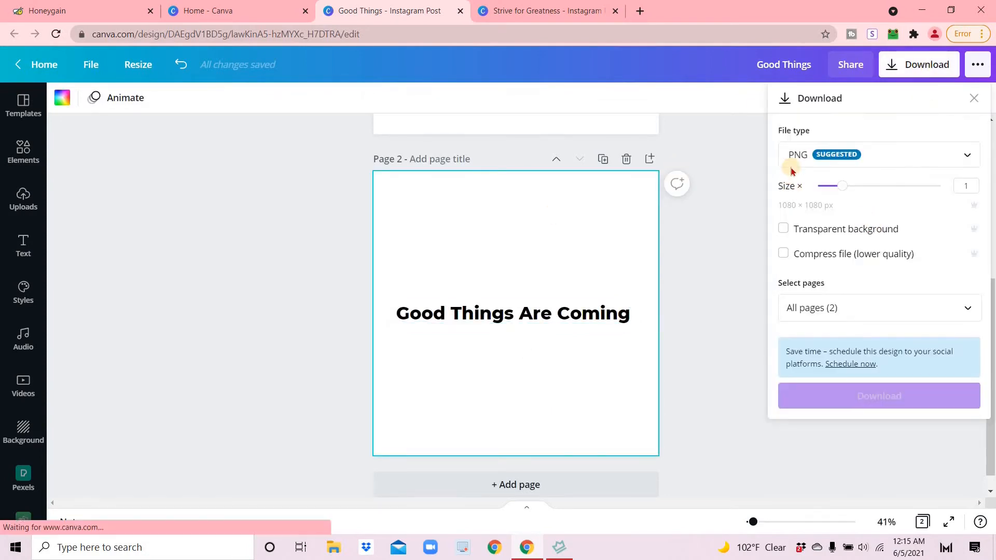
{"action": "left_click", "coordinate": [873, 398]}
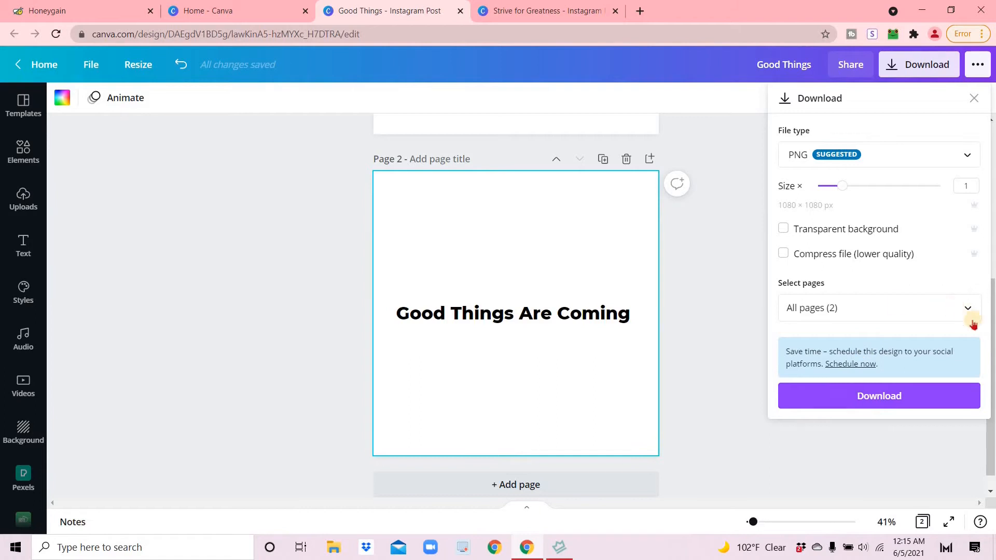
{"action": "left_click", "coordinate": [882, 308]}
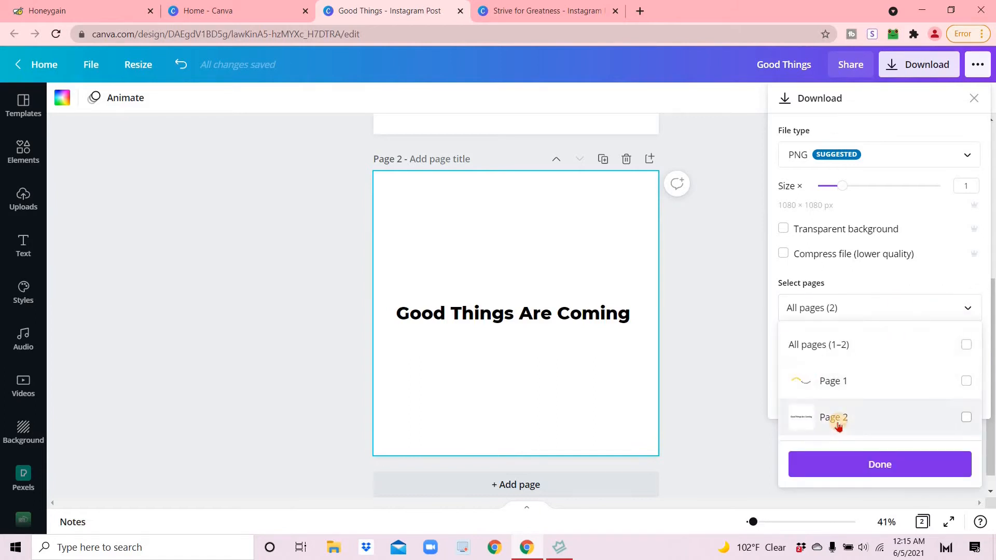
{"action": "left_click", "coordinate": [838, 417]}
{"action": "left_click", "coordinate": [878, 471]}
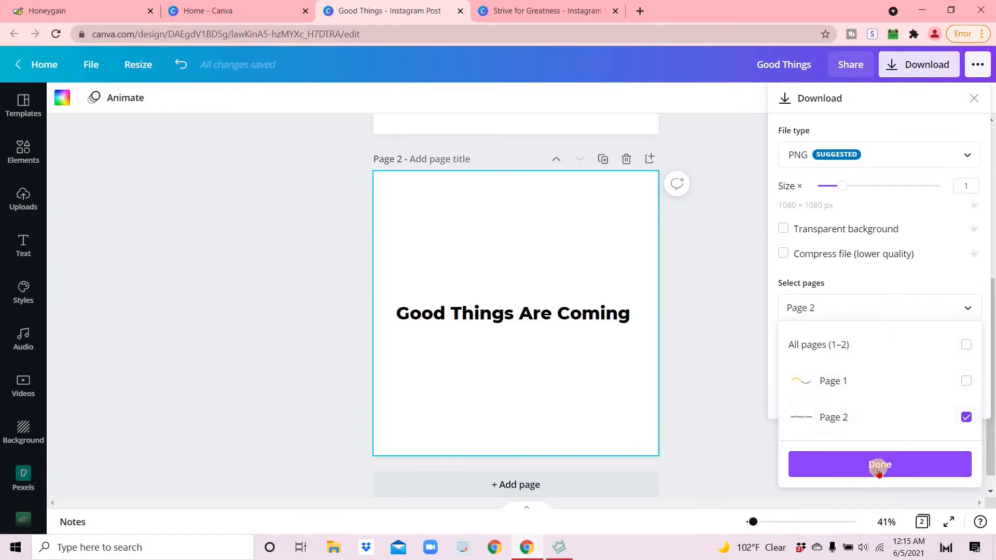
{"action": "left_click", "coordinate": [784, 230]}
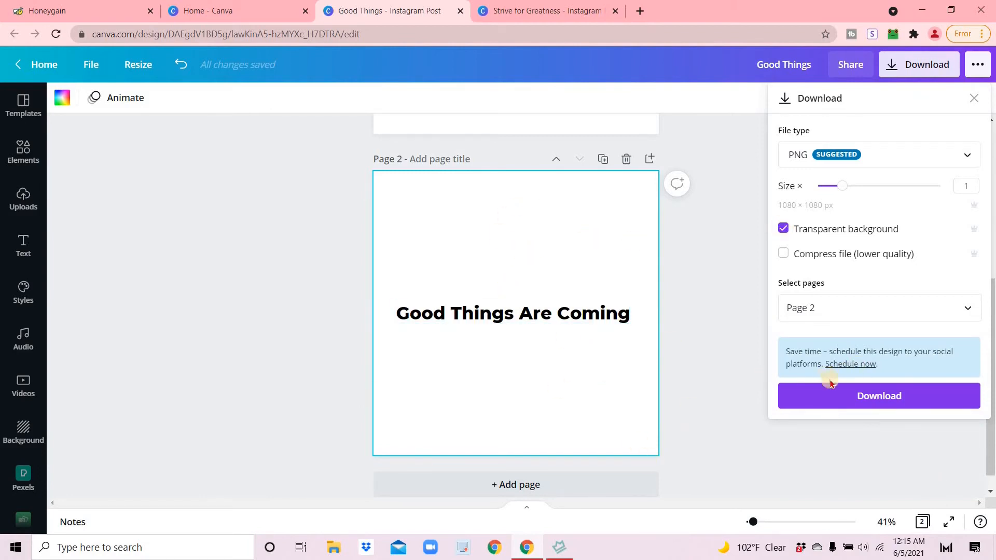
{"action": "left_click", "coordinate": [872, 398]}
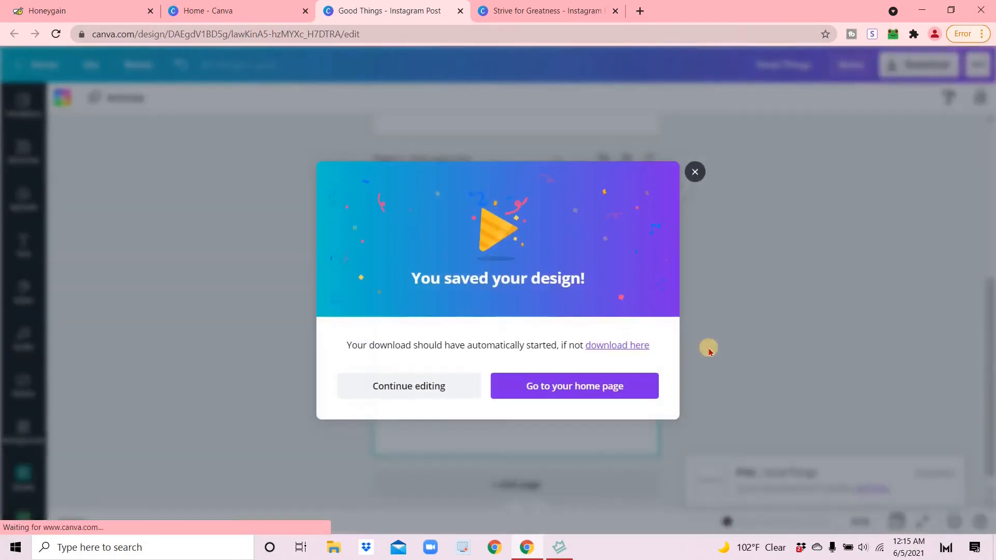
{"action": "left_click", "coordinate": [117, 294]}
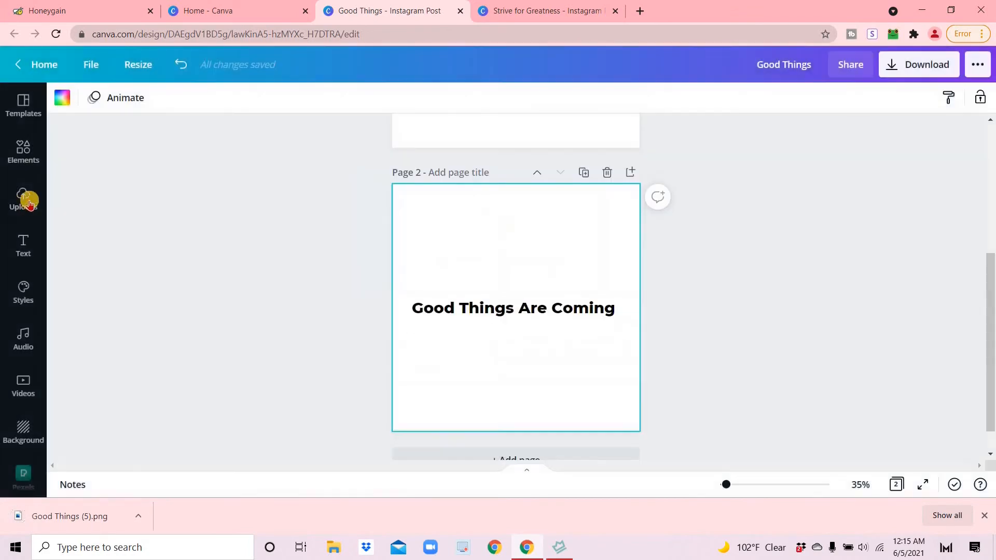
Upload the downloaded file Good Things (5).png to the design's uploads and dismiss the browser's download bar
{"action": "left_click_drag", "start_coordinate": [66, 525], "coordinate": [162, 251]}
{"action": "scroll", "coordinate": [409, 322], "scroll_direction": "down", "scroll_amount": 1}
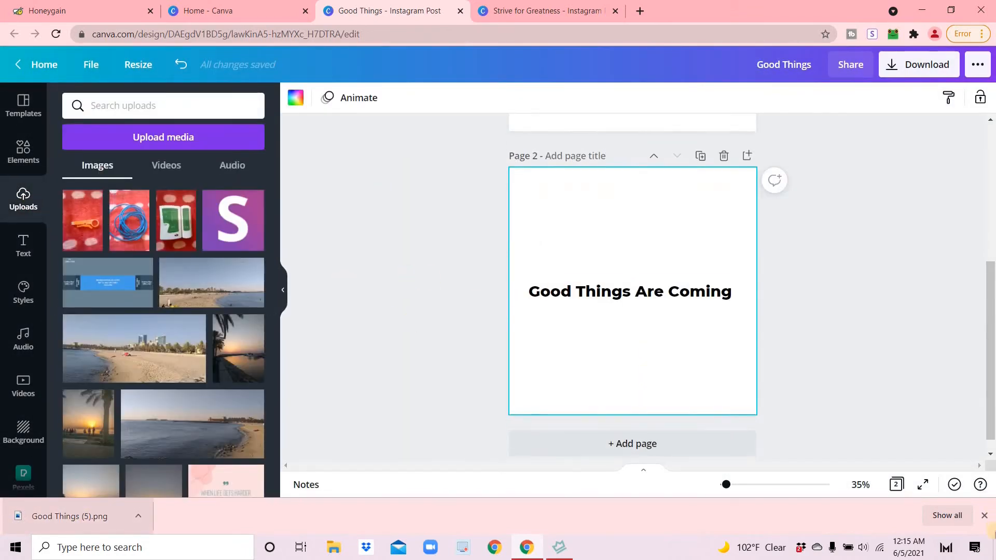
{"action": "left_click", "coordinate": [983, 516]}
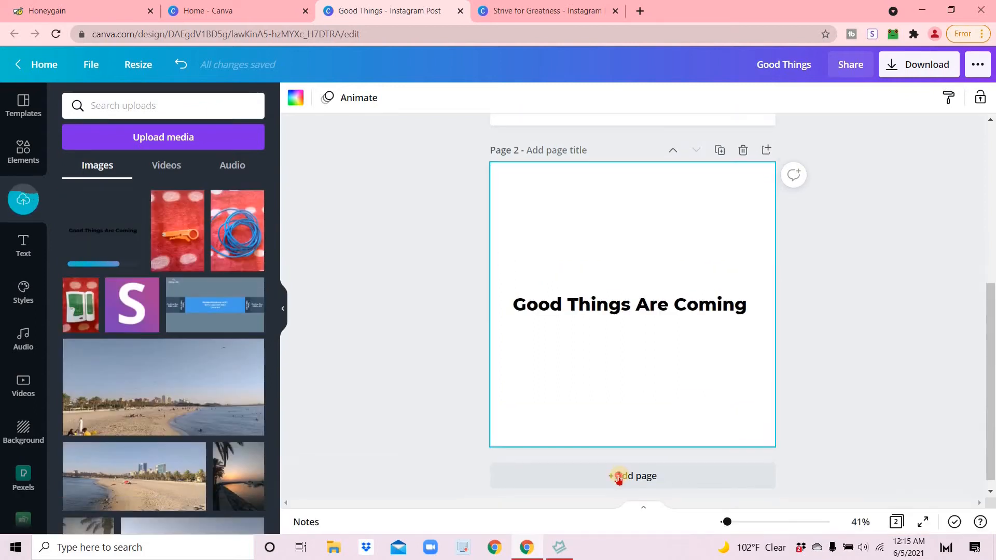
Add page 3 and place the uploaded "Good Things Are Coming" image on it, enlarged to most of the page and centred
{"action": "left_click", "coordinate": [620, 474]}
{"action": "left_click_drag", "start_coordinate": [92, 229], "coordinate": [586, 305]}
{"action": "left_click_drag", "start_coordinate": [624, 340], "coordinate": [605, 304]}
{"action": "left_click_drag", "start_coordinate": [544, 237], "coordinate": [521, 211]}
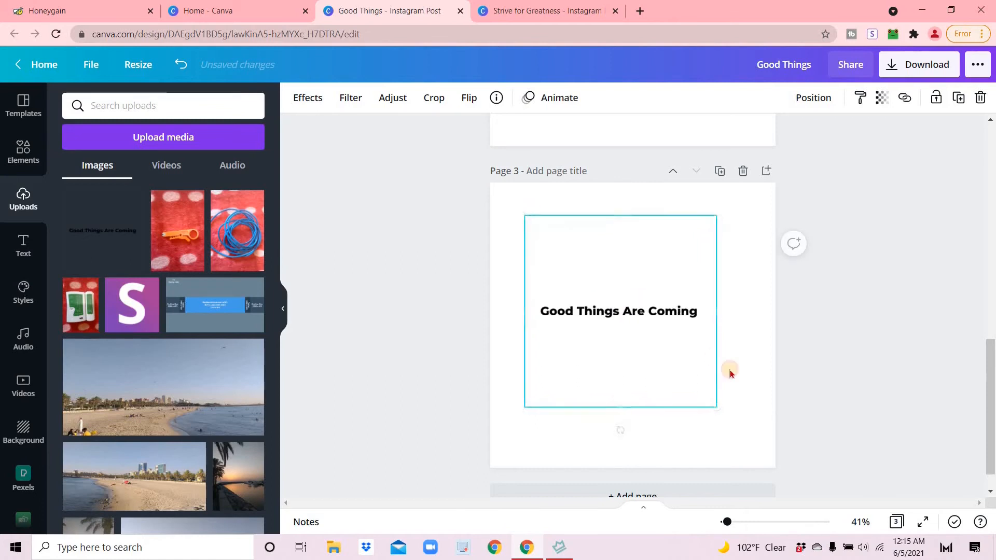
{"action": "left_click_drag", "start_coordinate": [724, 425], "coordinate": [735, 449]}
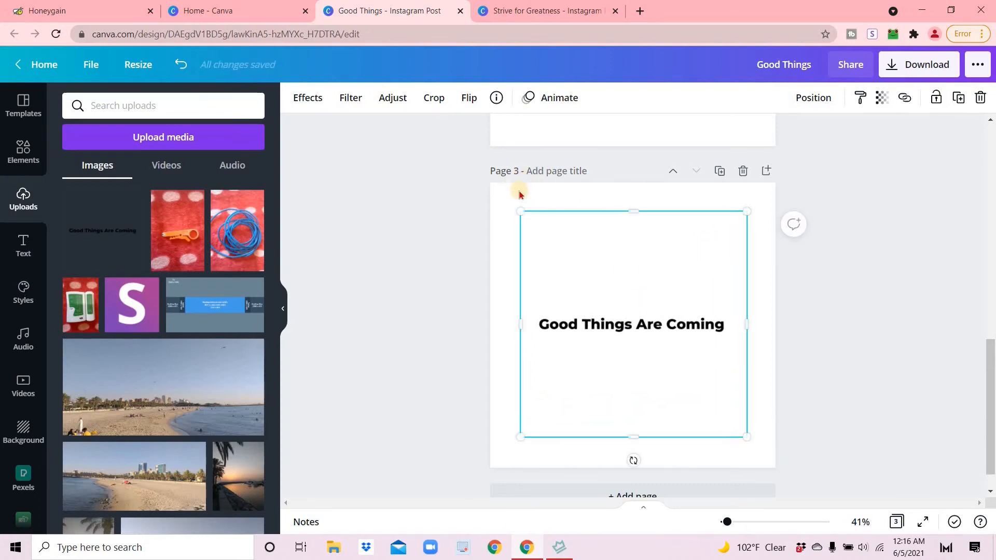
Color the page 3 background with the fourth yellow of the Orange to Yellow Color Palette
{"action": "left_click", "coordinate": [502, 218]}
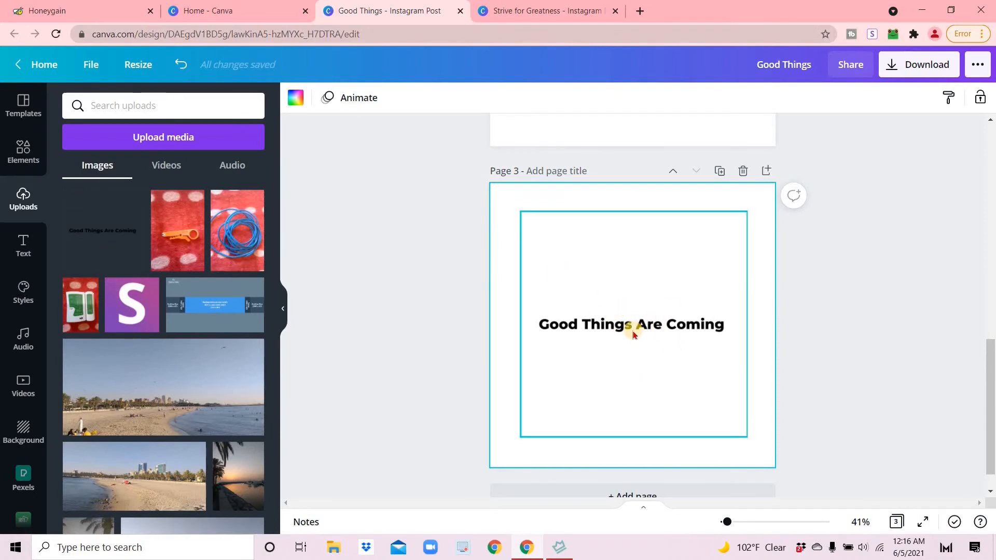
{"action": "left_click", "coordinate": [295, 106]}
{"action": "scroll", "coordinate": [187, 413], "scroll_direction": "down", "scroll_amount": 5}
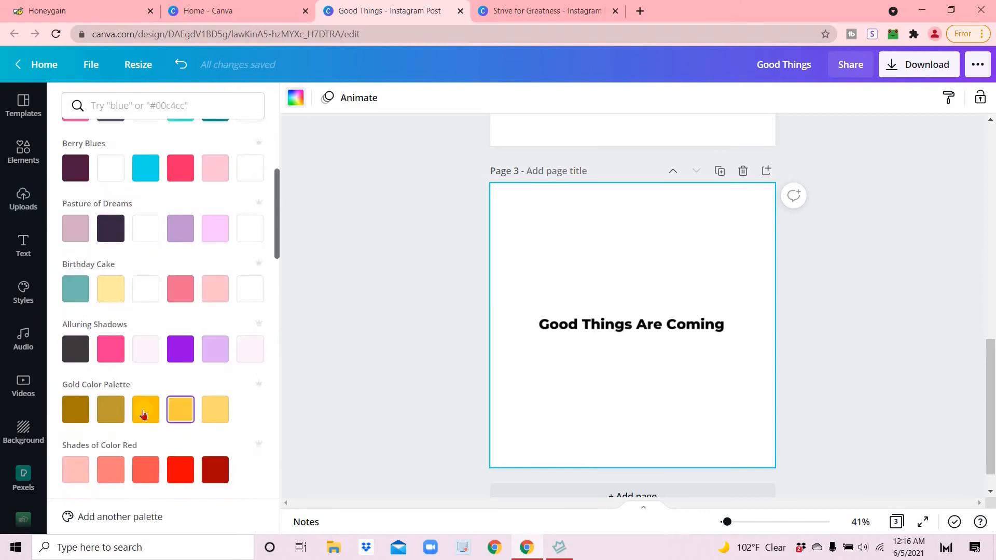
{"action": "scroll", "coordinate": [219, 334], "scroll_direction": "down", "scroll_amount": 4}
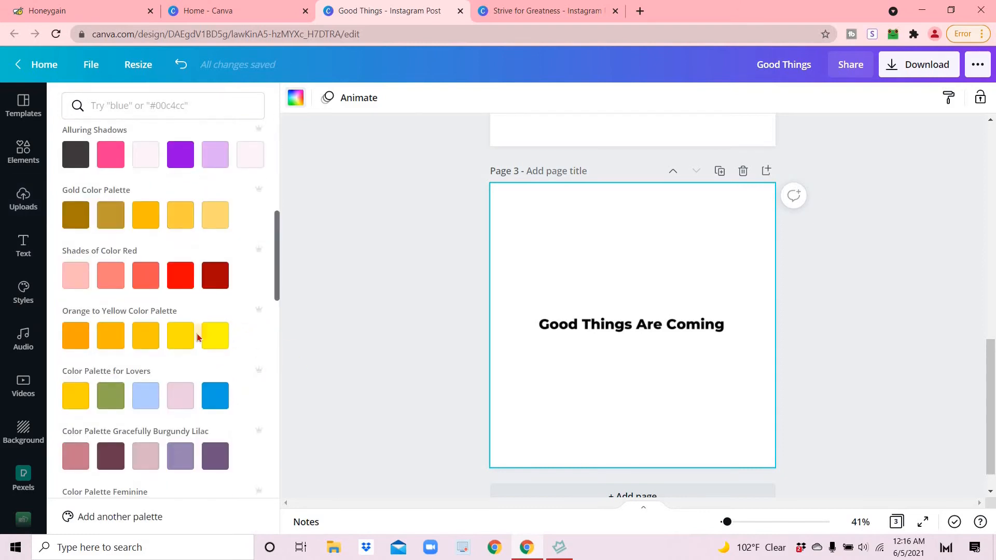
{"action": "left_click", "coordinate": [174, 339]}
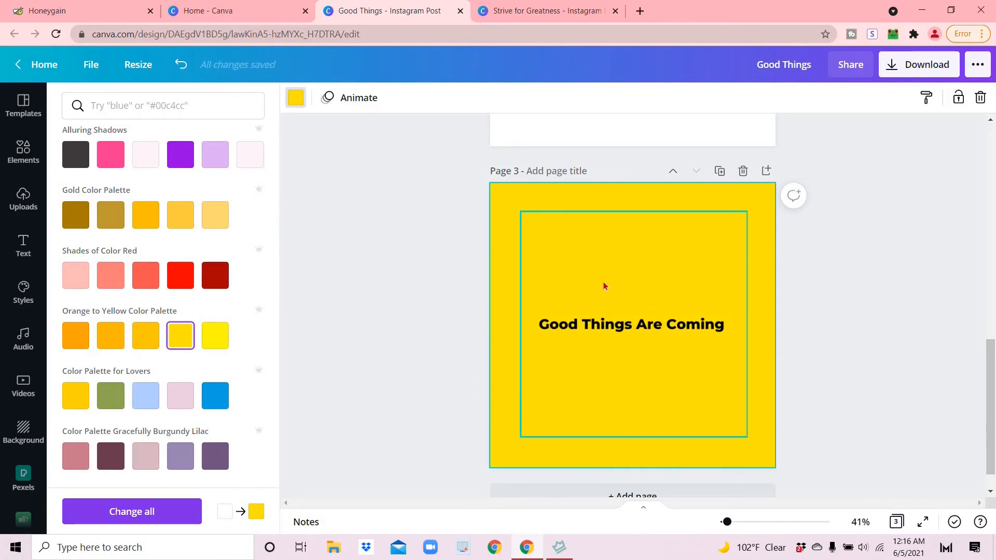
Open the full set of Liquify effects for the "Good Things Are Coming" image on page 3
{"action": "left_click", "coordinate": [605, 325]}
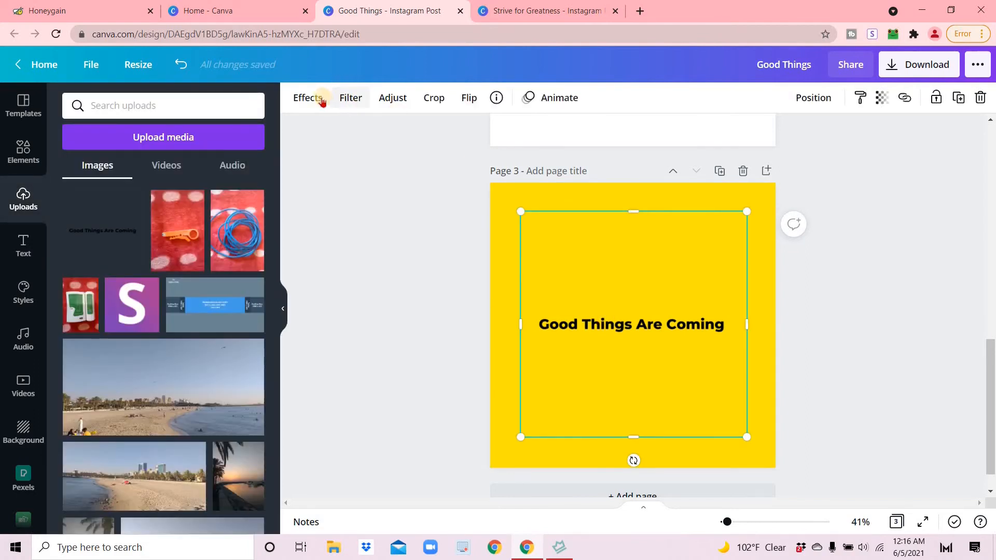
{"action": "left_click", "coordinate": [301, 100]}
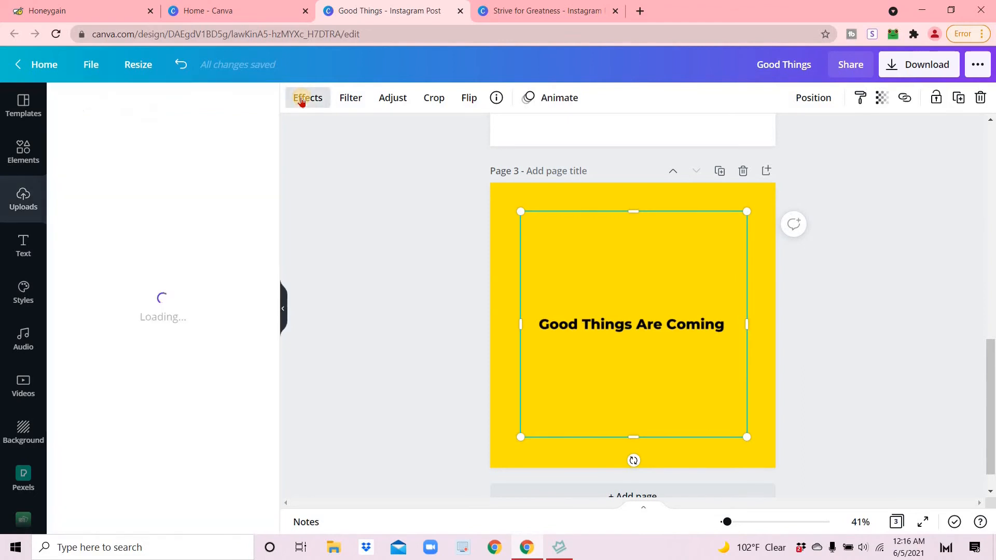
{"action": "scroll", "coordinate": [140, 327], "scroll_direction": "down", "scroll_amount": 1}
{"action": "scroll", "coordinate": [138, 322], "scroll_direction": "down", "scroll_amount": 5}
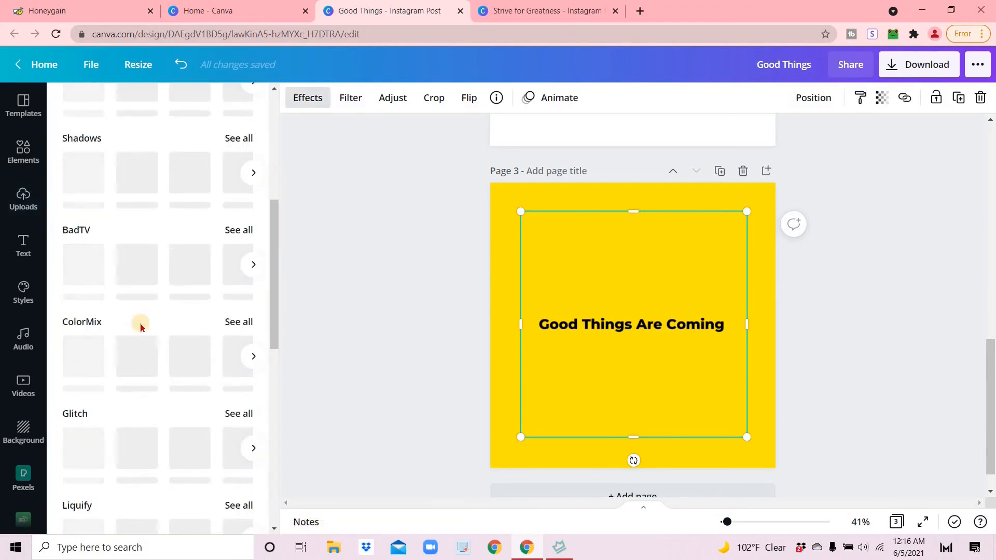
{"action": "scroll", "coordinate": [232, 263], "scroll_direction": "down", "scroll_amount": 4}
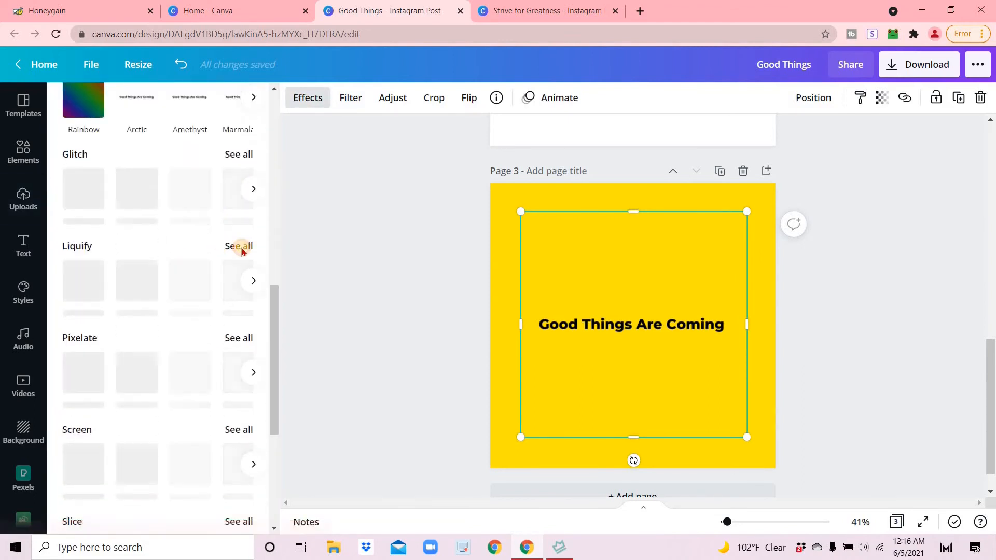
{"action": "left_click", "coordinate": [240, 247]}
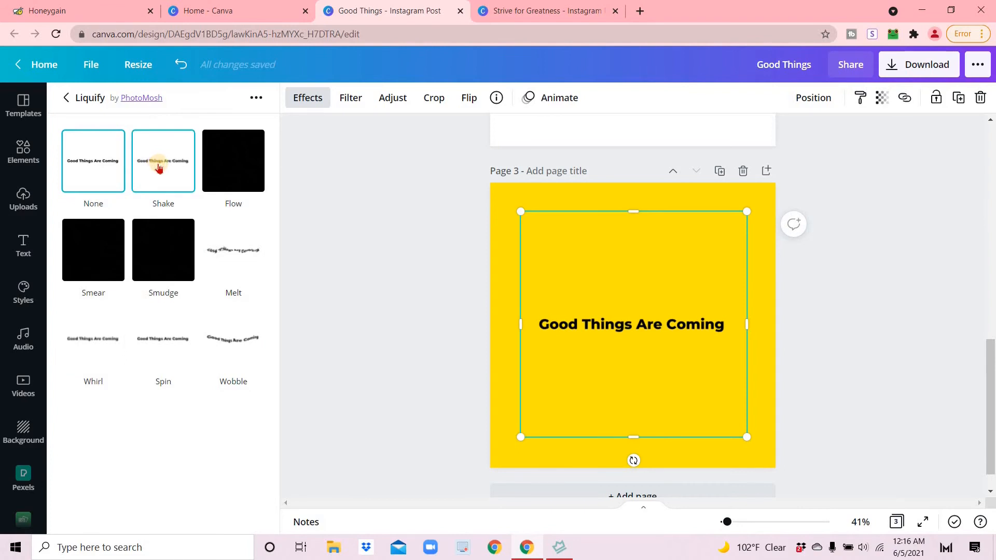
Try the Liquify effects Shake, Melt, Wobble, Spin and Whirl on the page 3 text image
{"action": "left_click", "coordinate": [159, 168]}
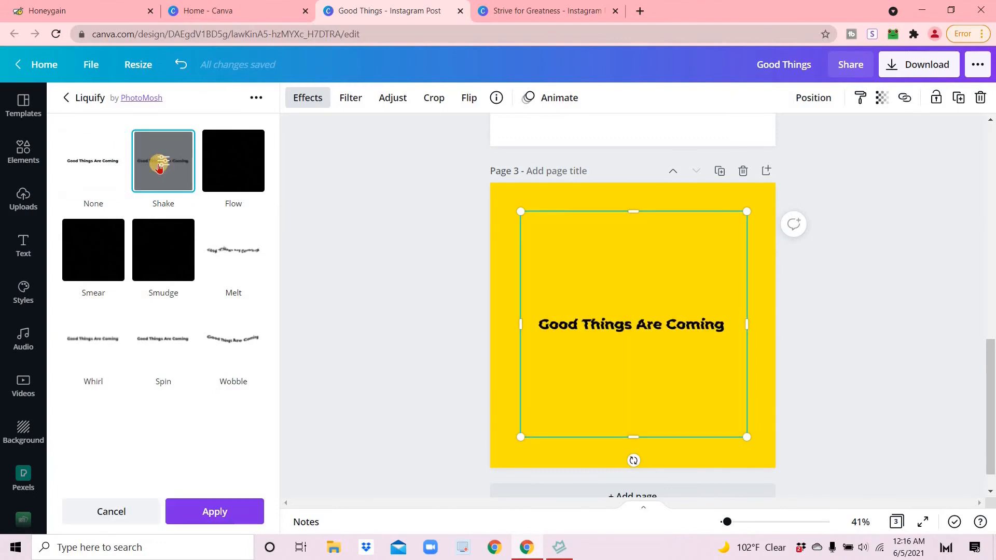
{"action": "left_click", "coordinate": [223, 251]}
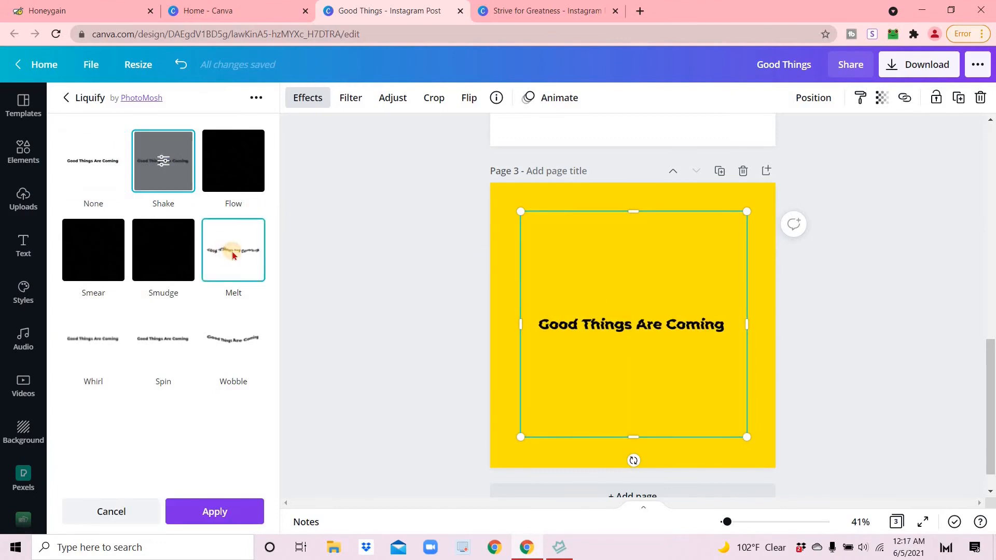
{"action": "left_click", "coordinate": [233, 342]}
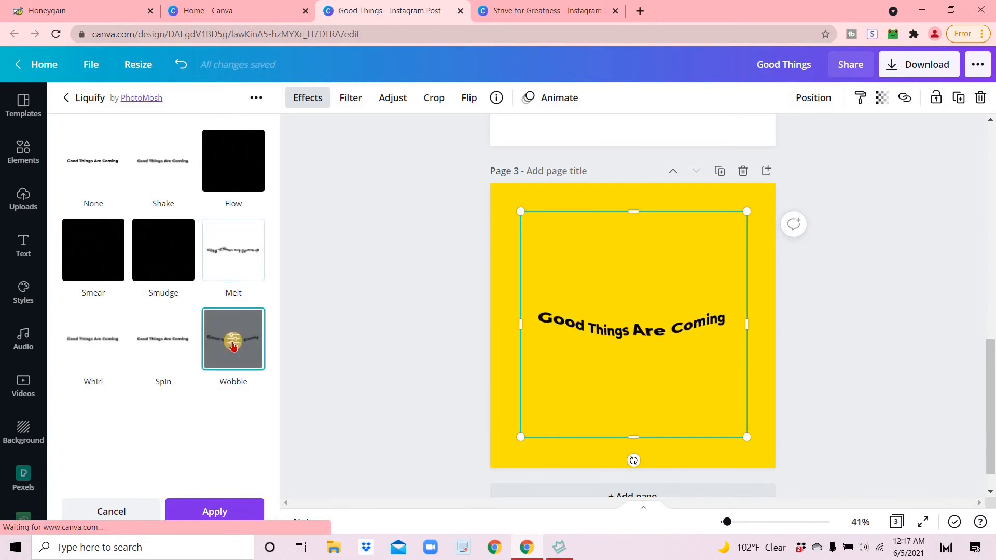
{"action": "left_click", "coordinate": [162, 354]}
{"action": "left_click", "coordinate": [99, 350]}
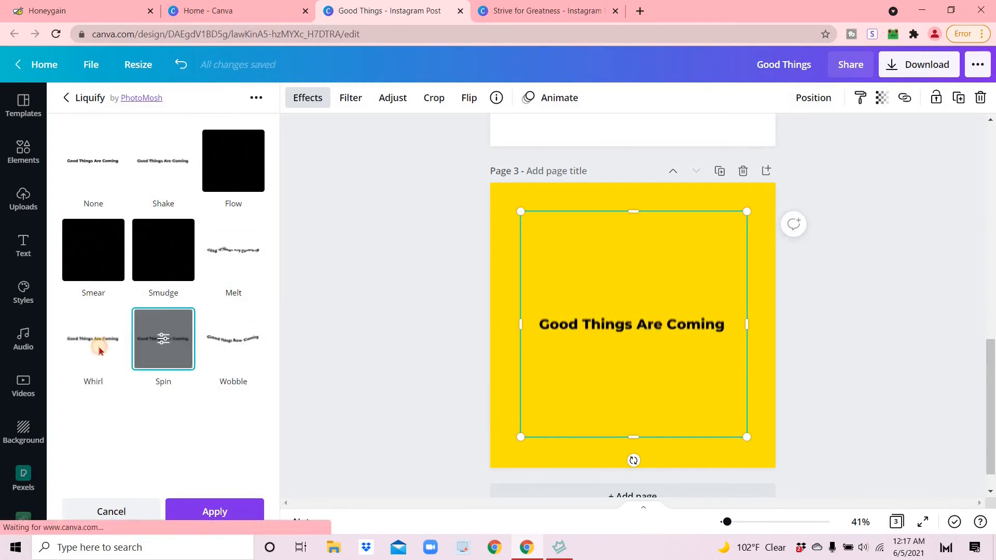
Try the Melt effect with Amount 0.1 and 0.02 and Scale 1.18 and lower, and cancel it
{"action": "left_click", "coordinate": [240, 264]}
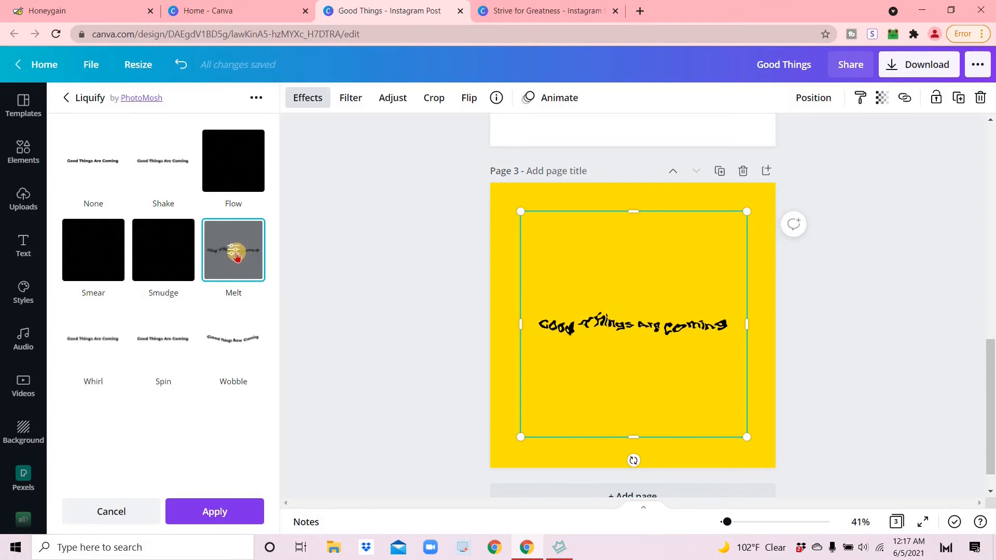
{"action": "left_click", "coordinate": [231, 255]}
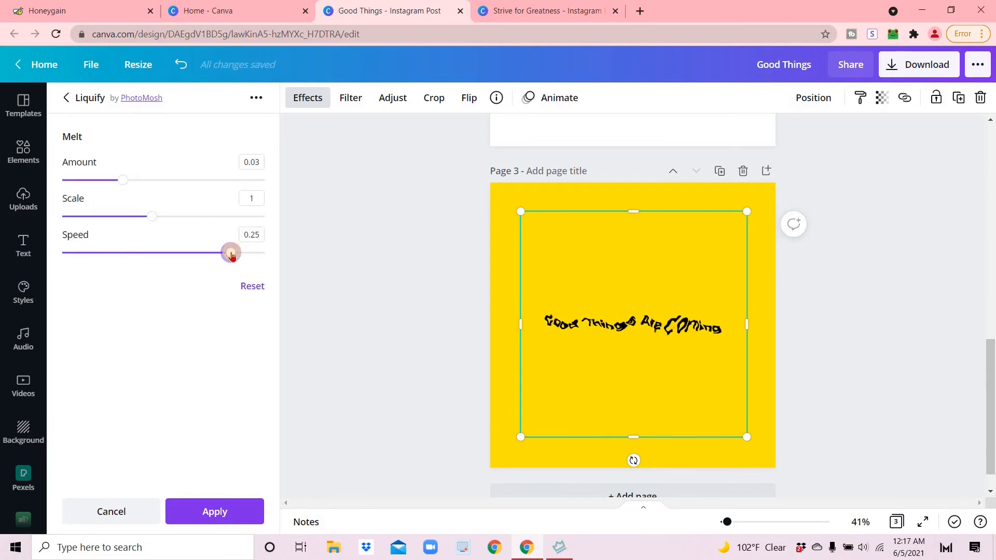
{"action": "left_click_drag", "start_coordinate": [121, 179], "coordinate": [266, 180]}
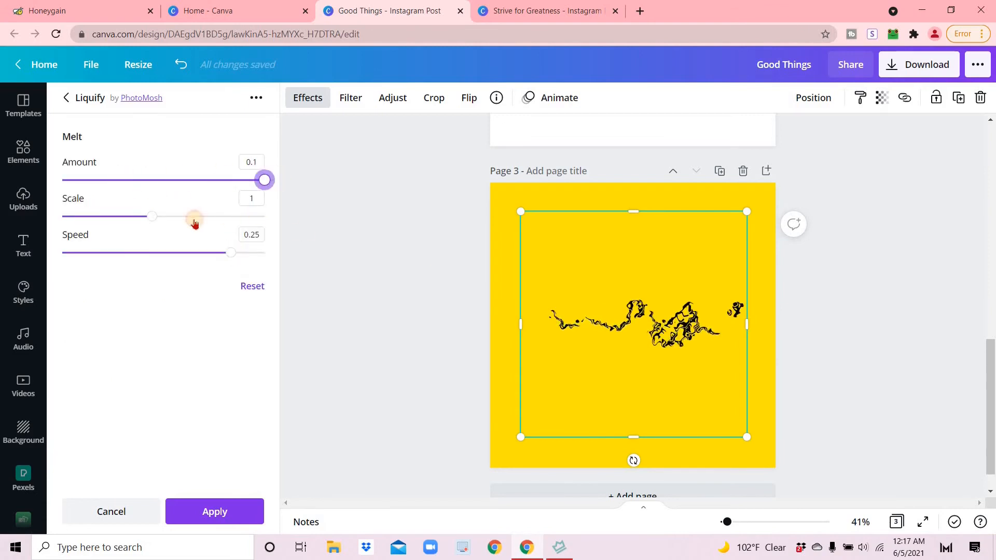
{"action": "left_click_drag", "start_coordinate": [71, 213], "coordinate": [172, 217]}
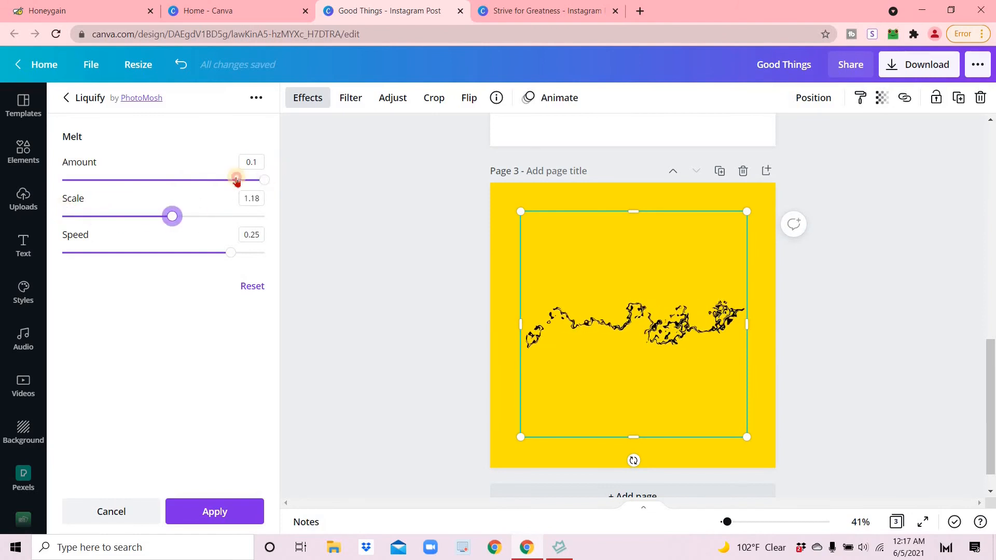
{"action": "left_click_drag", "start_coordinate": [236, 178], "coordinate": [103, 188]}
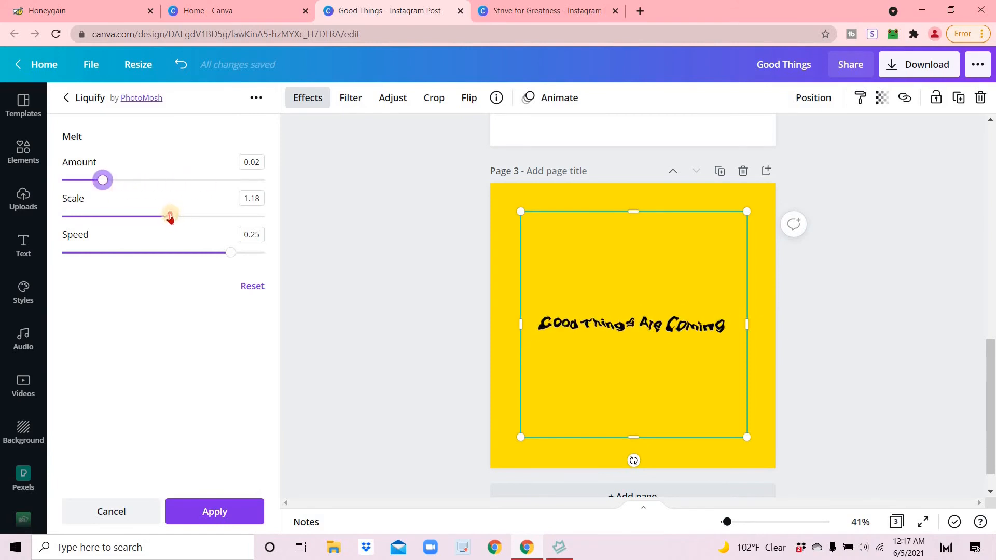
{"action": "left_click_drag", "start_coordinate": [170, 218], "coordinate": [134, 226]}
{"action": "left_click", "coordinate": [112, 510]}
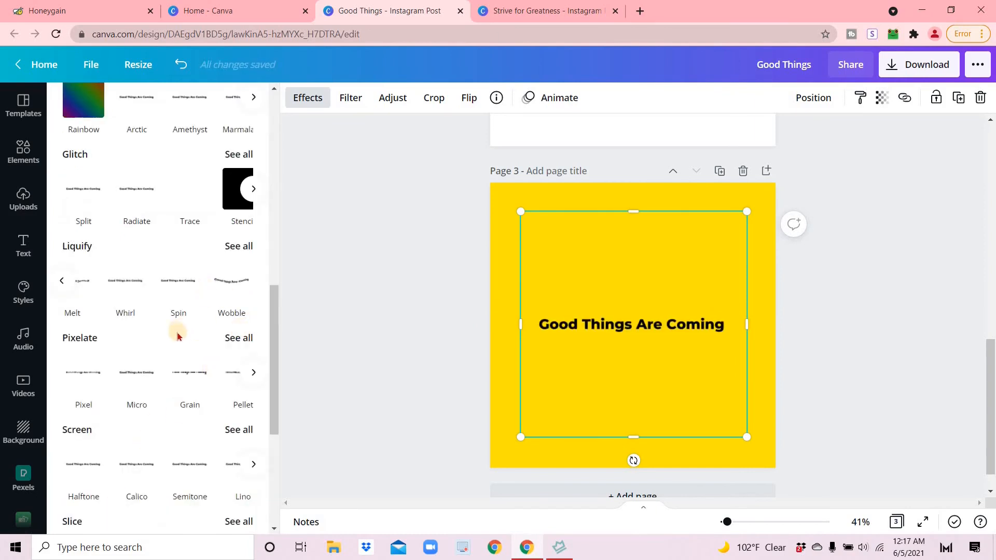
Choose the Liquify Wobble effect for the page 3 text image and open its settings
{"action": "left_click", "coordinate": [239, 246]}
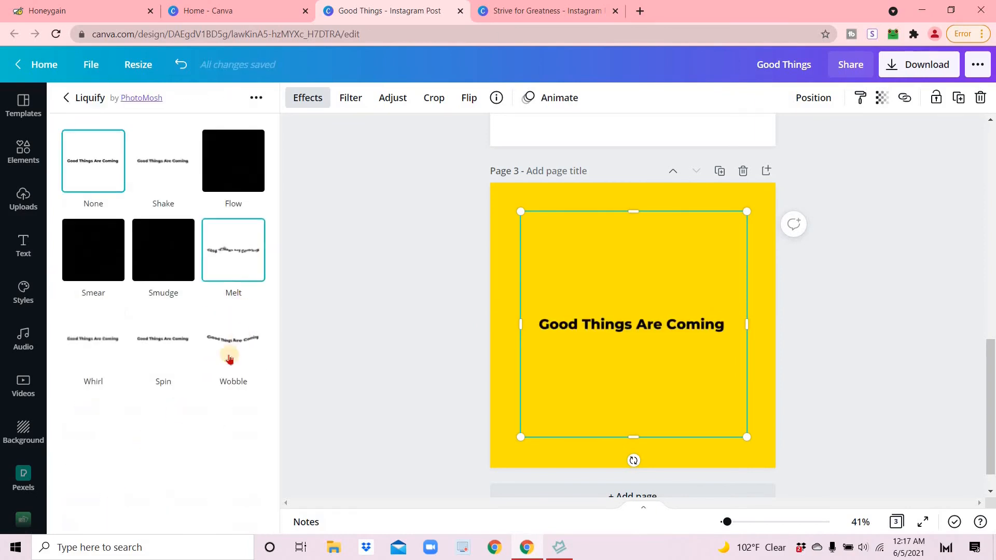
{"action": "left_click", "coordinate": [230, 357]}
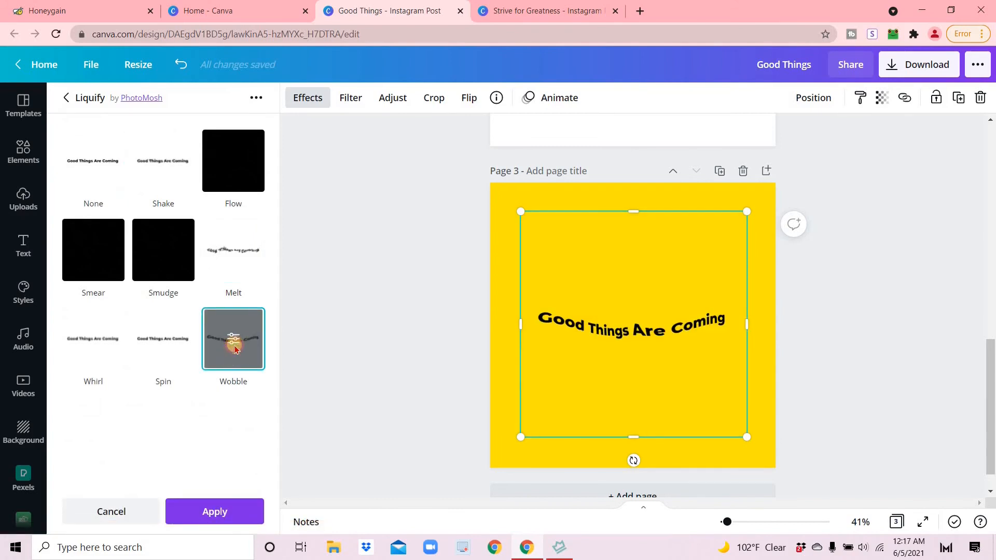
{"action": "left_click", "coordinate": [234, 347]}
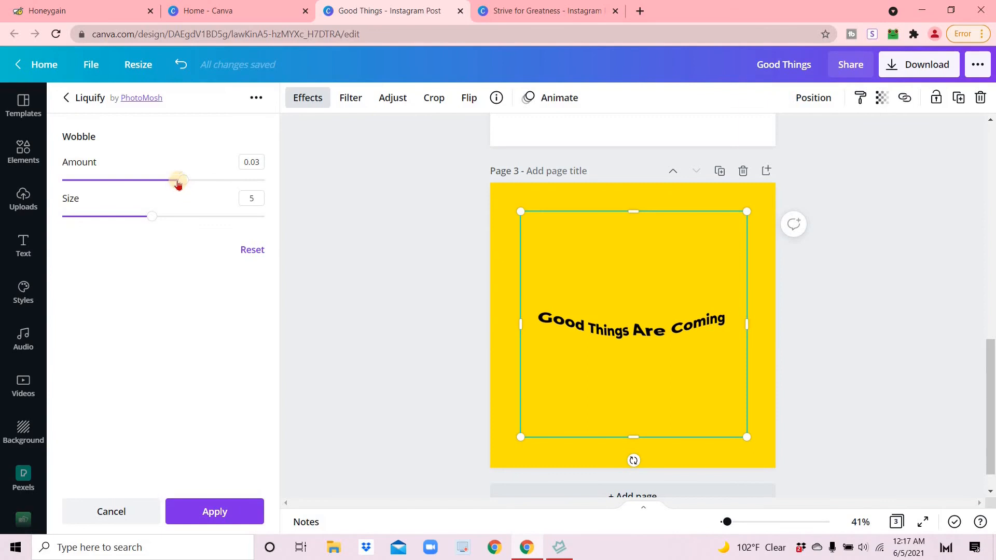
Try the Wobble effect with Amount 0.0079 and 0.05 and Size 6 and 5
{"action": "left_click_drag", "start_coordinate": [178, 185], "coordinate": [94, 183]}
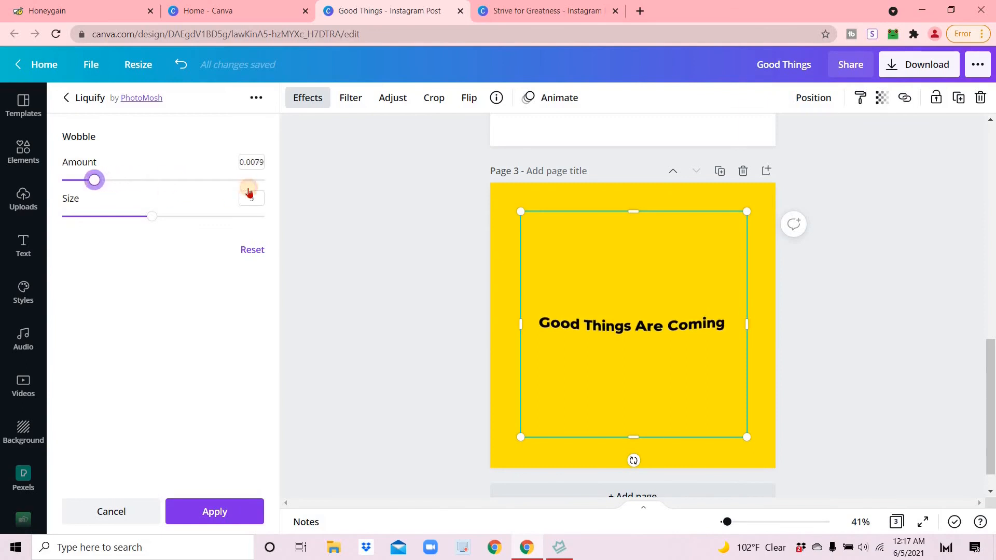
{"action": "left_click_drag", "start_coordinate": [249, 193], "coordinate": [276, 194]}
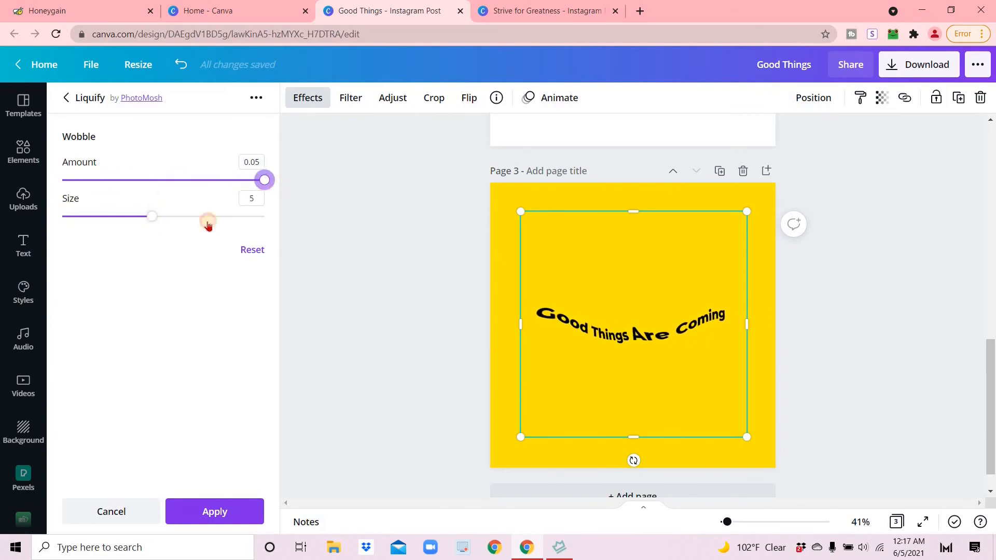
{"action": "mouse_move", "coordinate": [208, 225]}
{"action": "left_mouse_down"}
{"action": "mouse_move", "coordinate": [269, 222]}
{"action": "mouse_move", "coordinate": [160, 219]}
{"action": "mouse_move", "coordinate": [176, 222]}
{"action": "left_mouse_up"}
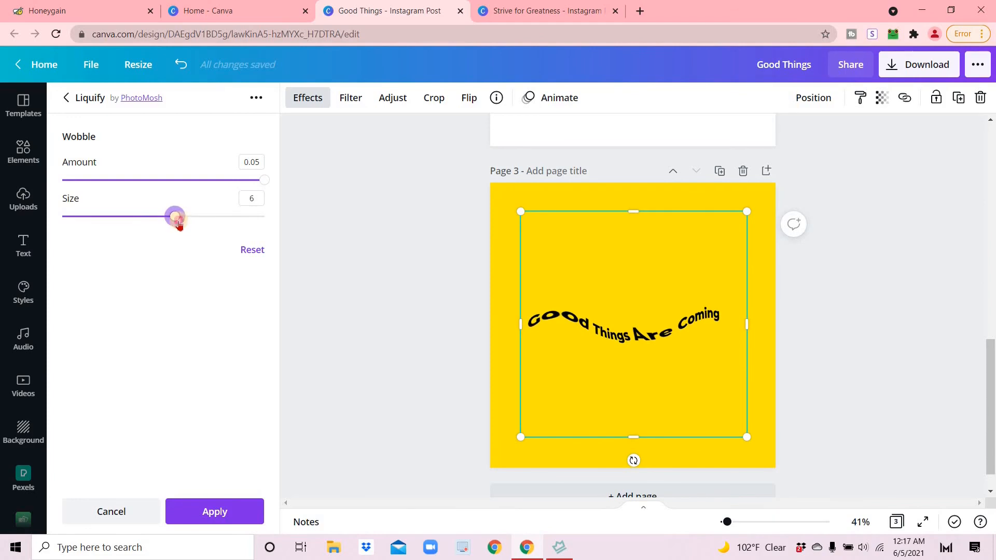
{"action": "mouse_move", "coordinate": [178, 223]}
{"action": "left_mouse_down"}
{"action": "mouse_move", "coordinate": [222, 231]}
{"action": "mouse_move", "coordinate": [161, 231]}
{"action": "left_mouse_up"}
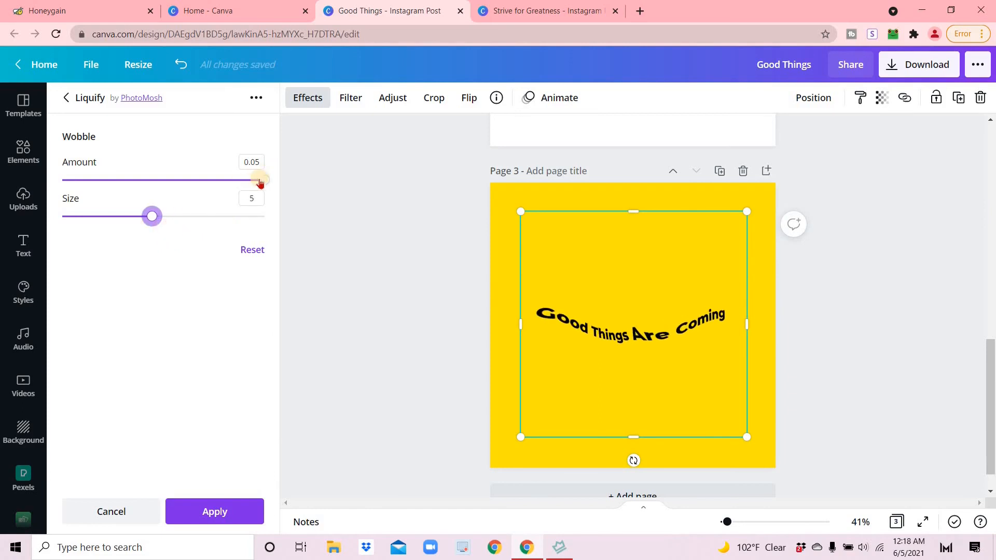
Set the Wobble effect's Amount to 0.0469 and Size to 7, and apply it to the text image
{"action": "mouse_move", "coordinate": [260, 183]}
{"action": "left_mouse_down"}
{"action": "mouse_move", "coordinate": [218, 178]}
{"action": "mouse_move", "coordinate": [251, 179]}
{"action": "left_mouse_up"}
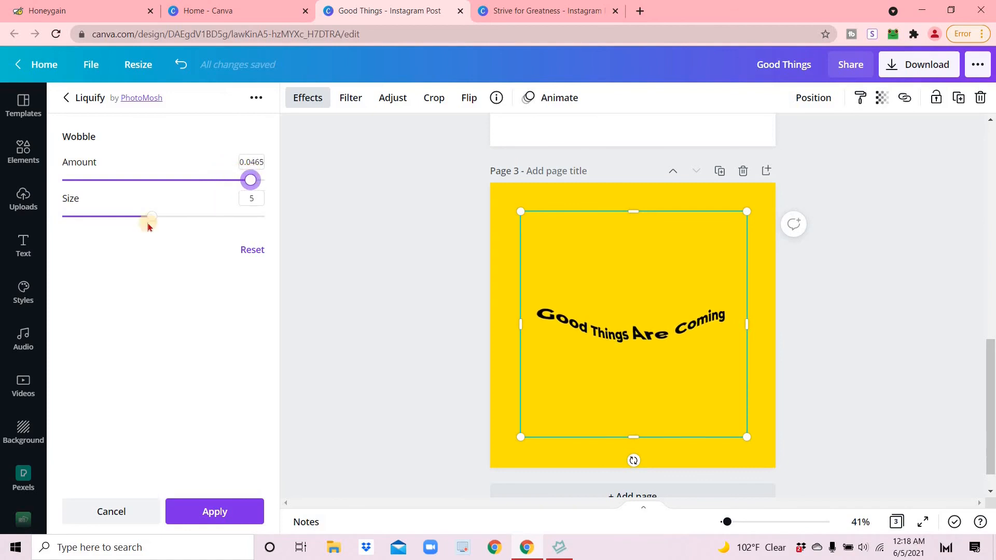
{"action": "left_click_drag", "start_coordinate": [147, 222], "coordinate": [196, 222]}
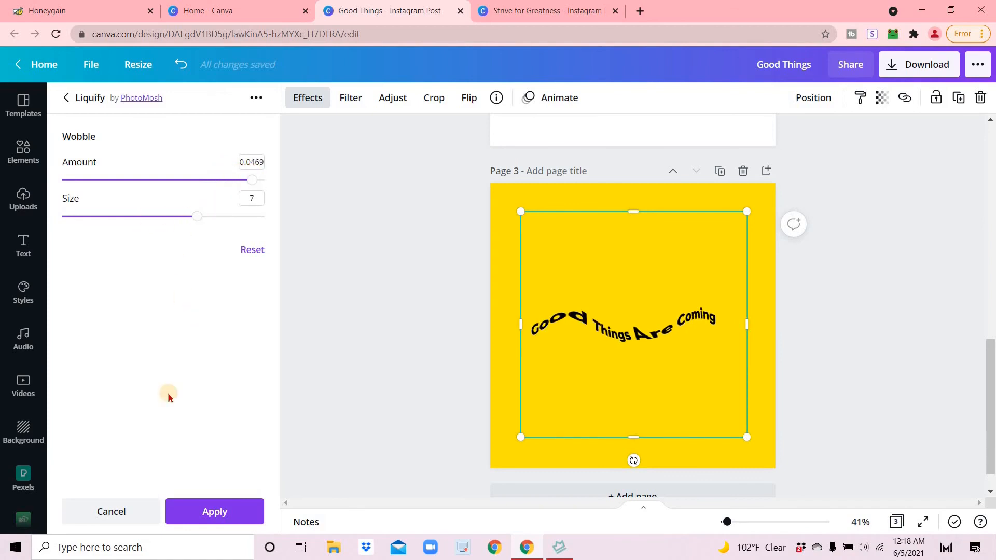
{"action": "left_click", "coordinate": [216, 513]}
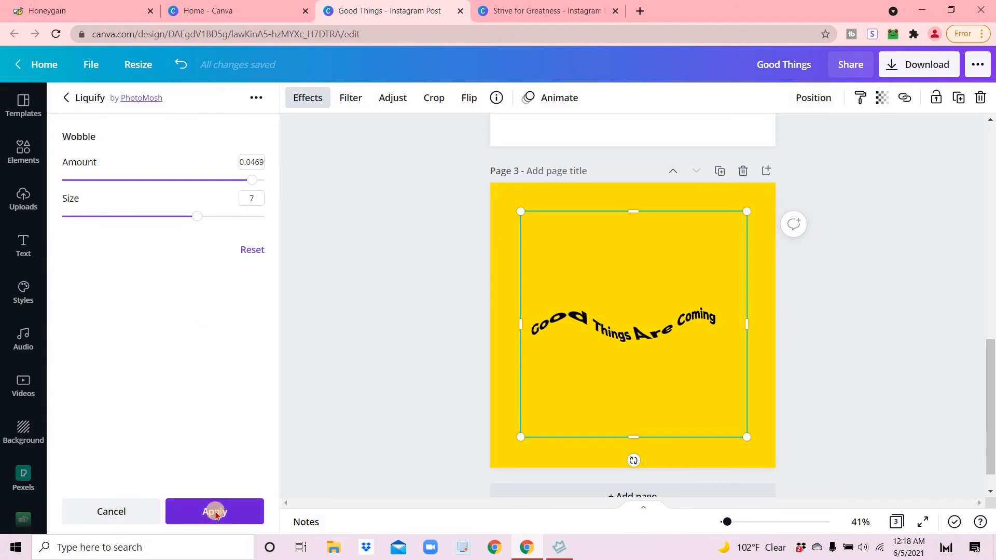
{"action": "left_click", "coordinate": [364, 386]}
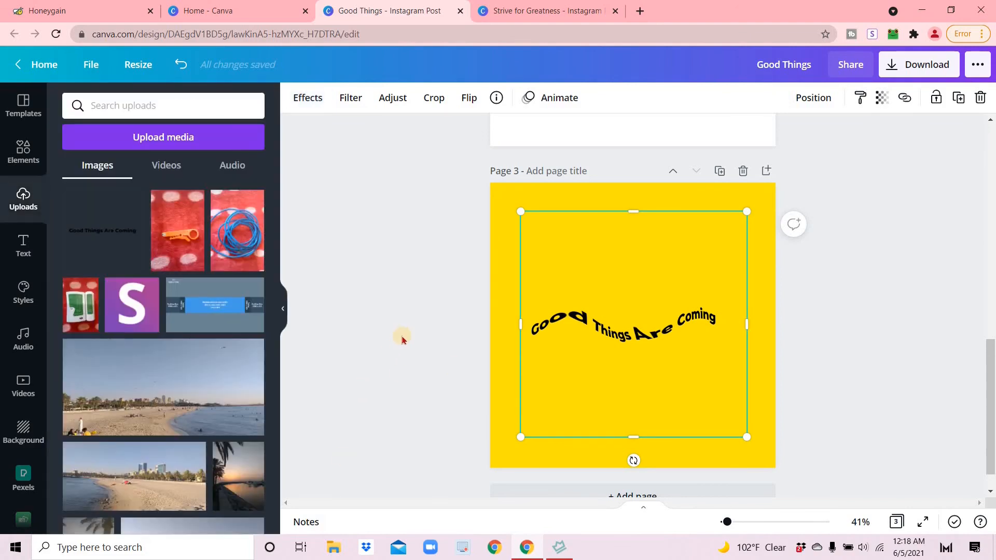
Compare the curved two-colour text on page 1 with the straight text on page 2 and the wobbled text on page 3
{"action": "scroll", "coordinate": [407, 347], "scroll_direction": "up", "scroll_amount": 10}
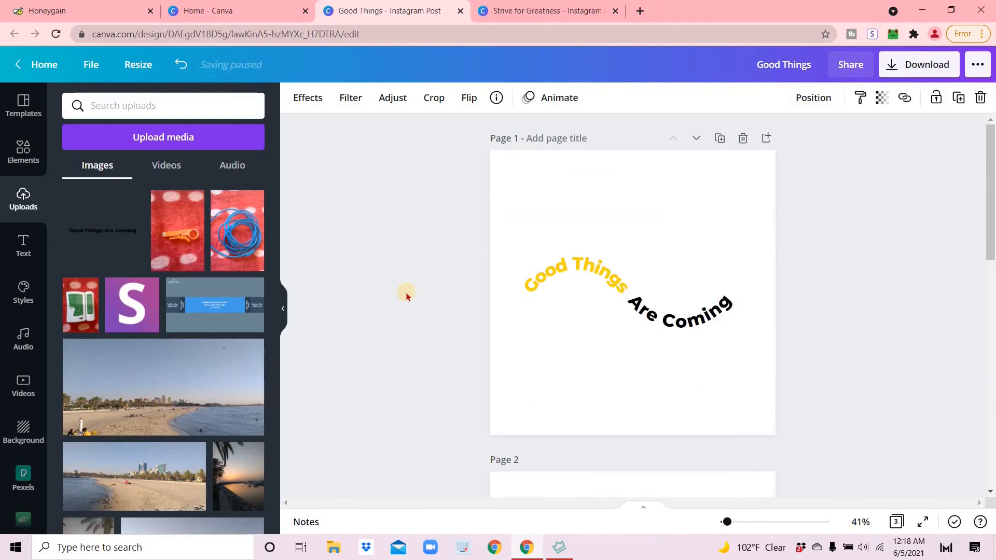
{"action": "scroll", "coordinate": [414, 303], "scroll_direction": "down", "scroll_amount": 10}
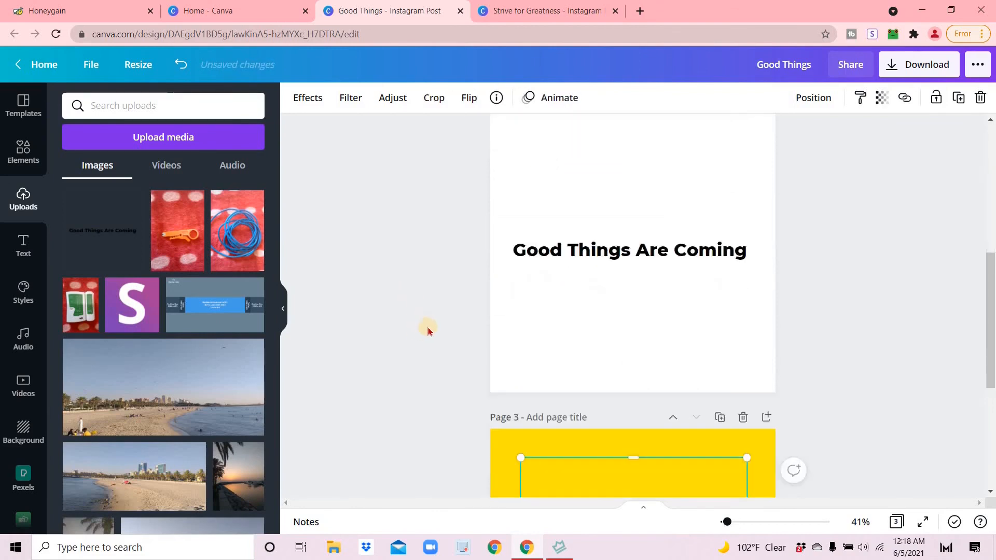
{"action": "left_click", "coordinate": [407, 343]}
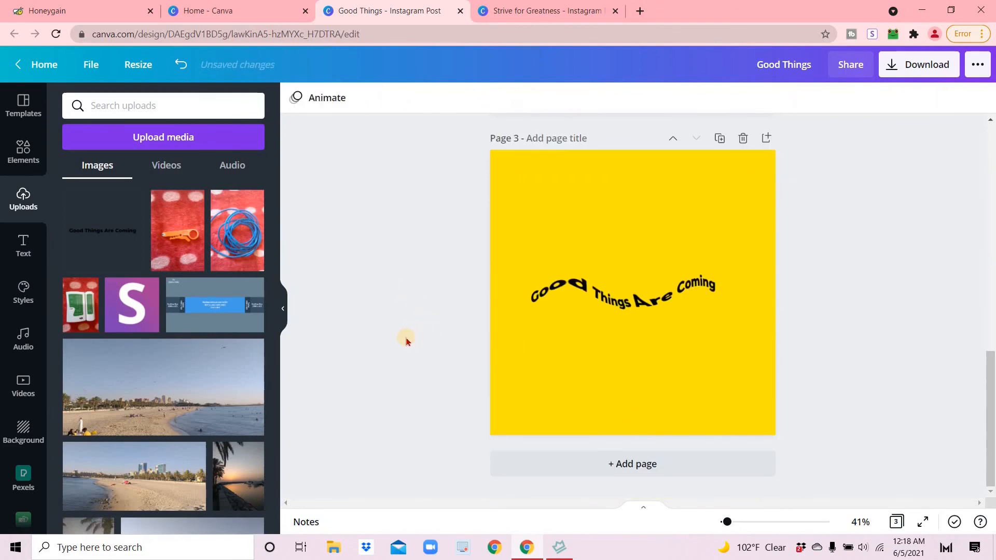
{"action": "scroll", "coordinate": [407, 343], "scroll_direction": "up", "scroll_amount": 10}
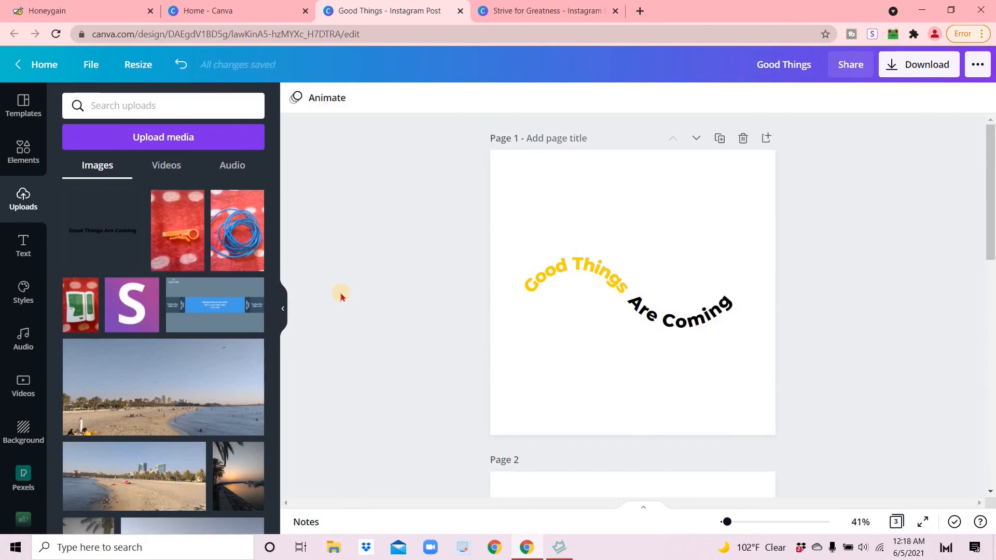
{"action": "left_click", "coordinate": [341, 294]}
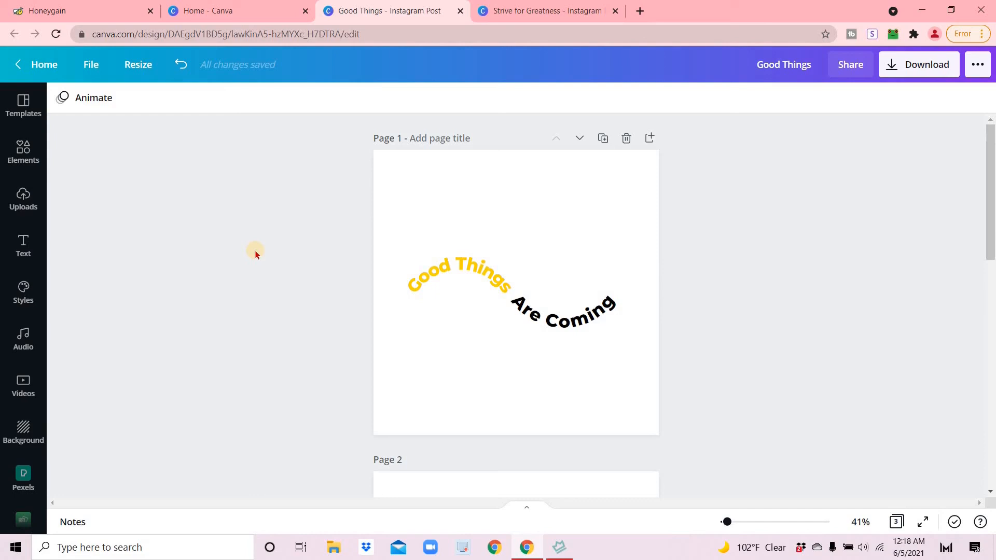
{"action": "scroll", "coordinate": [260, 263], "scroll_direction": "down", "scroll_amount": 5}
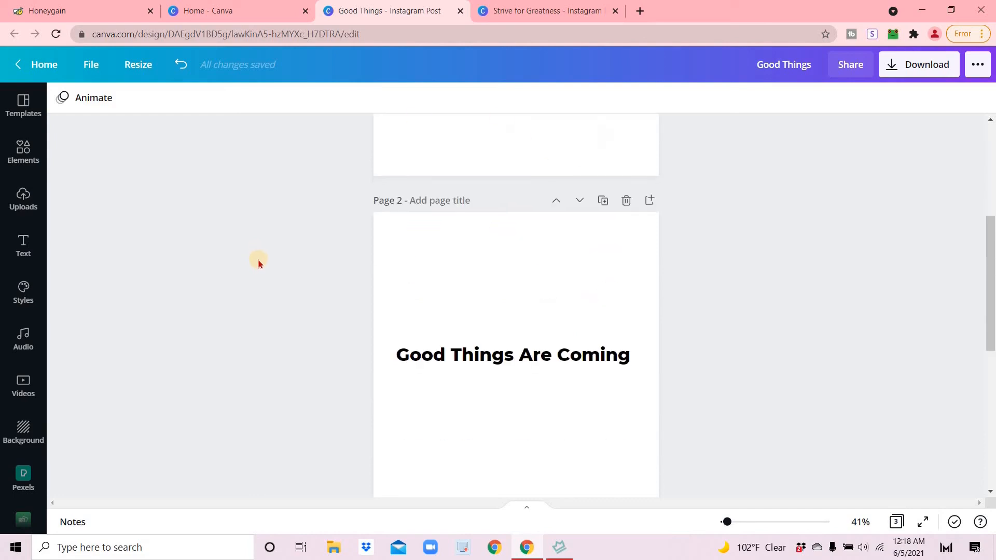
{"action": "scroll", "coordinate": [259, 263], "scroll_direction": "up", "scroll_amount": 5}
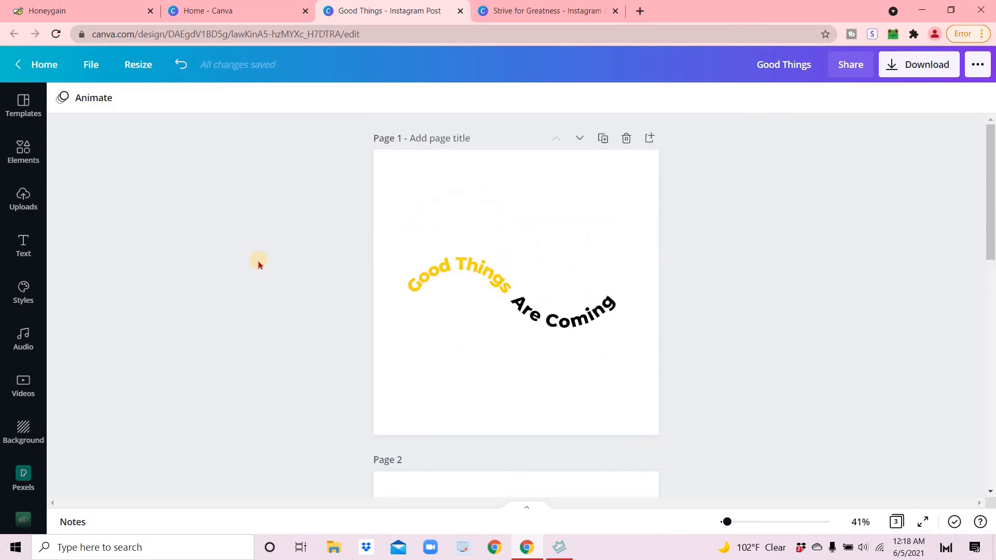